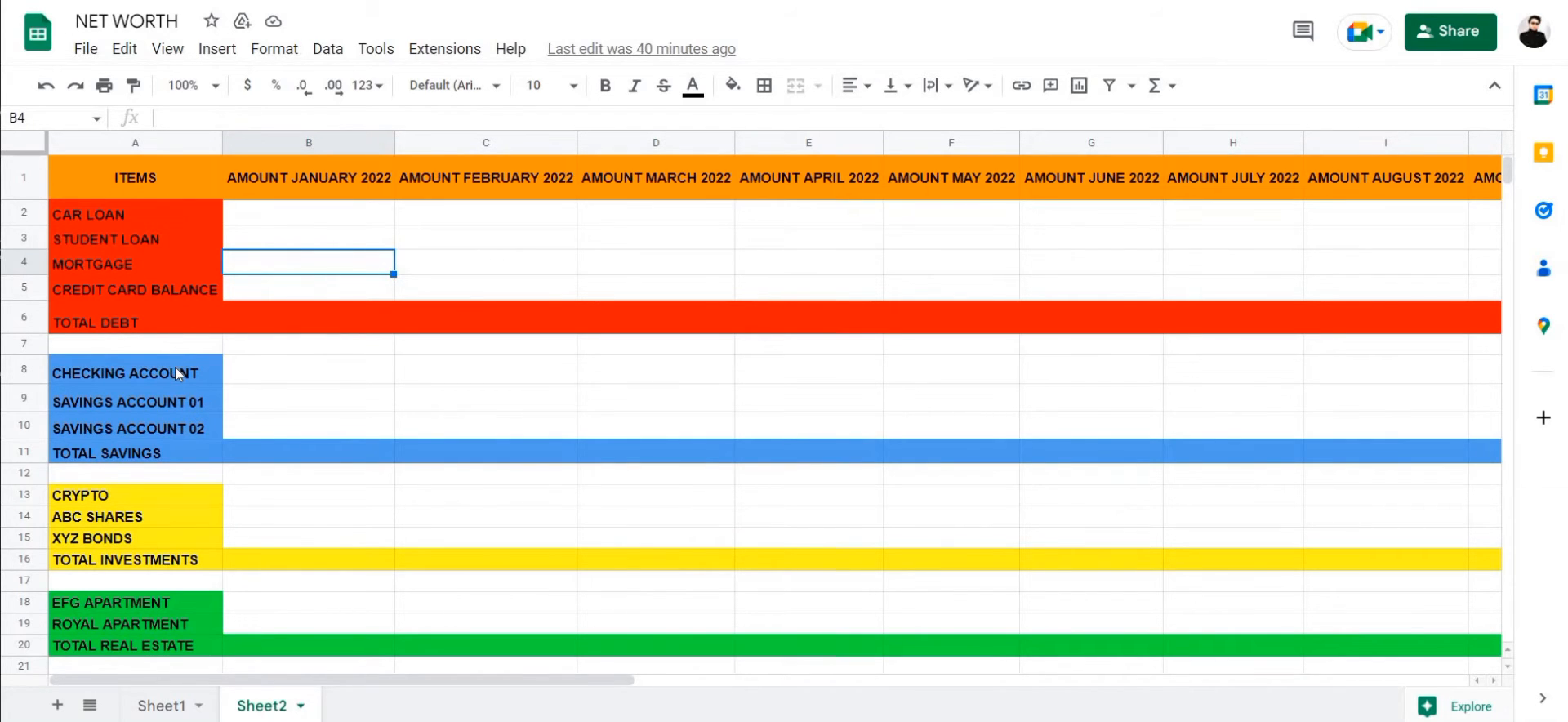
Step: Look over the sheet's layout and the January to March 2022 amount cells in the Car Loan row
scroll(174, 366, down, 1)
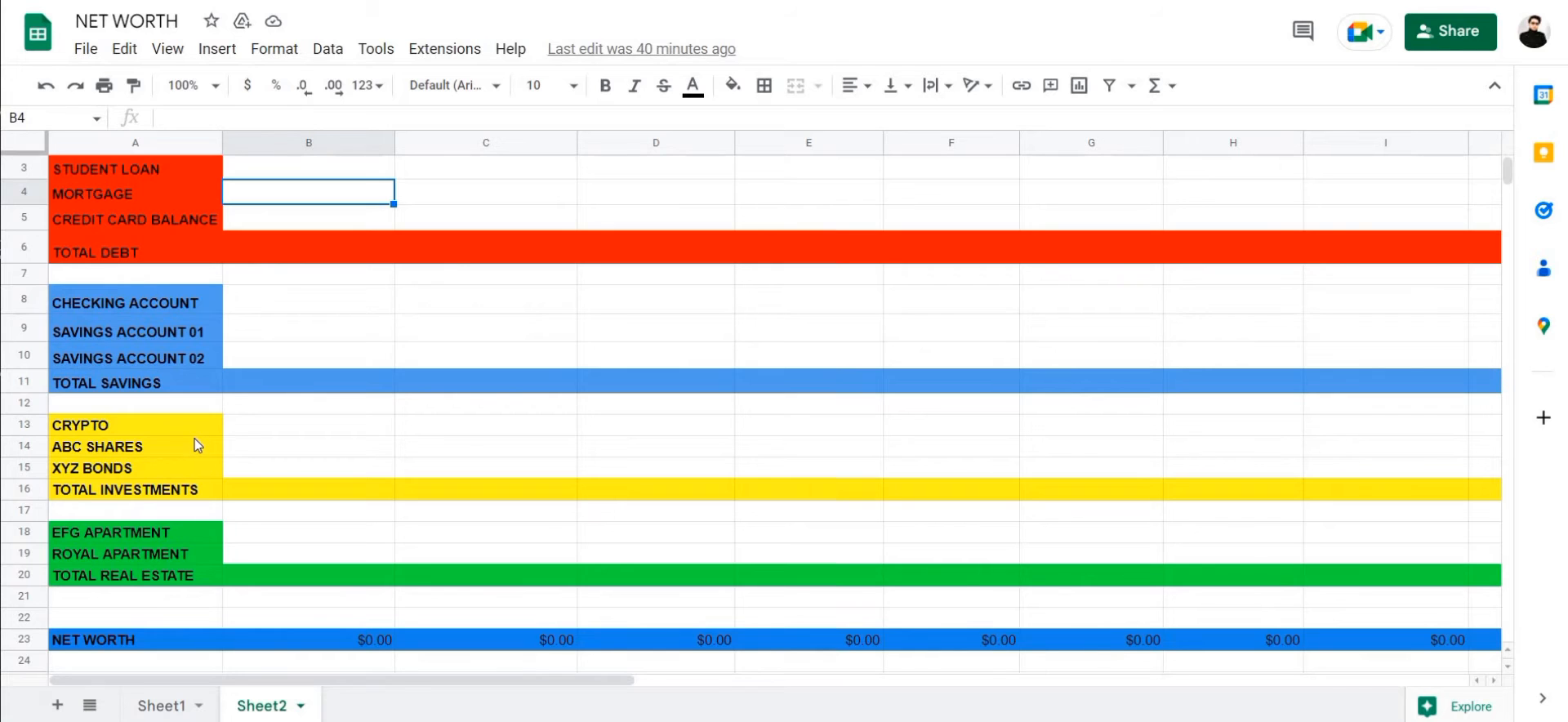
scroll(180, 356, up, 1)
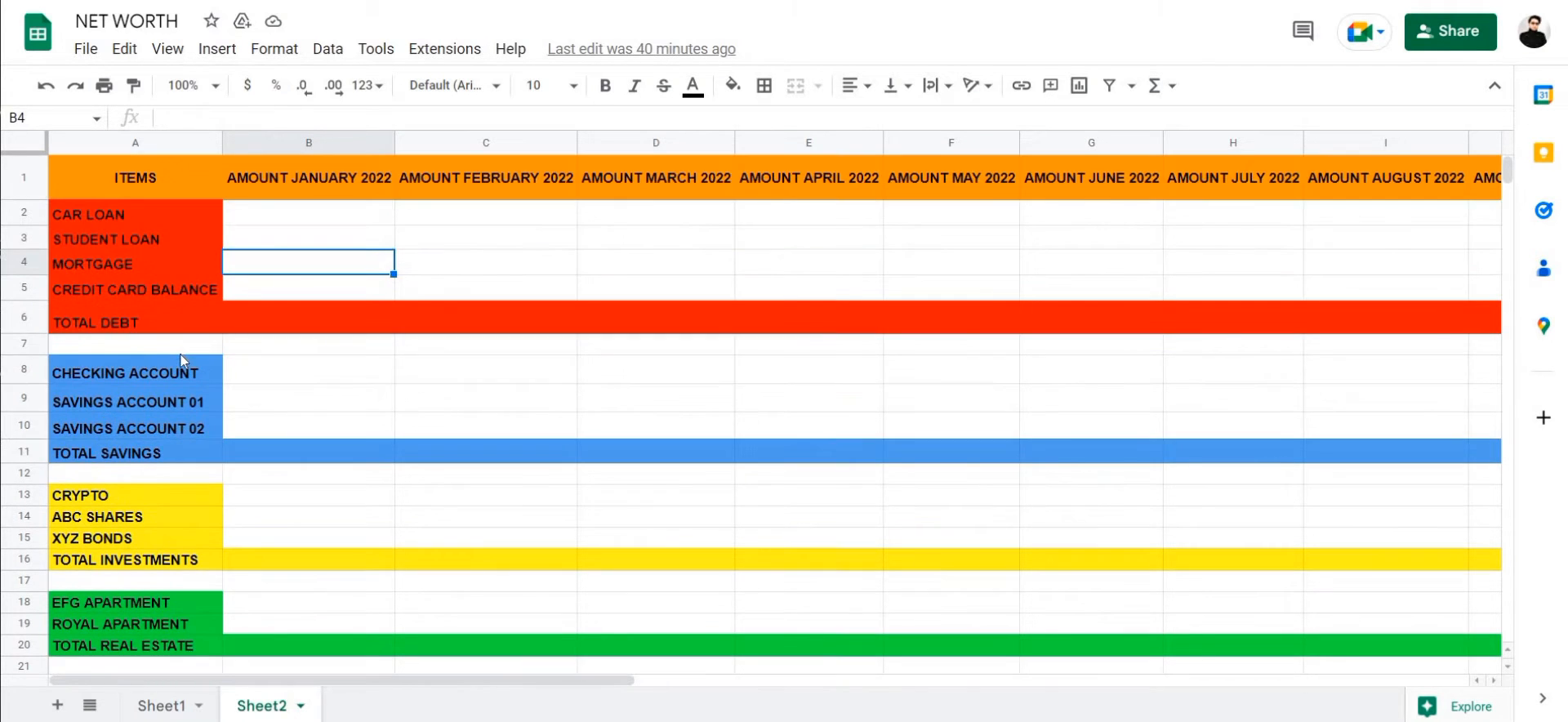
click(236, 224)
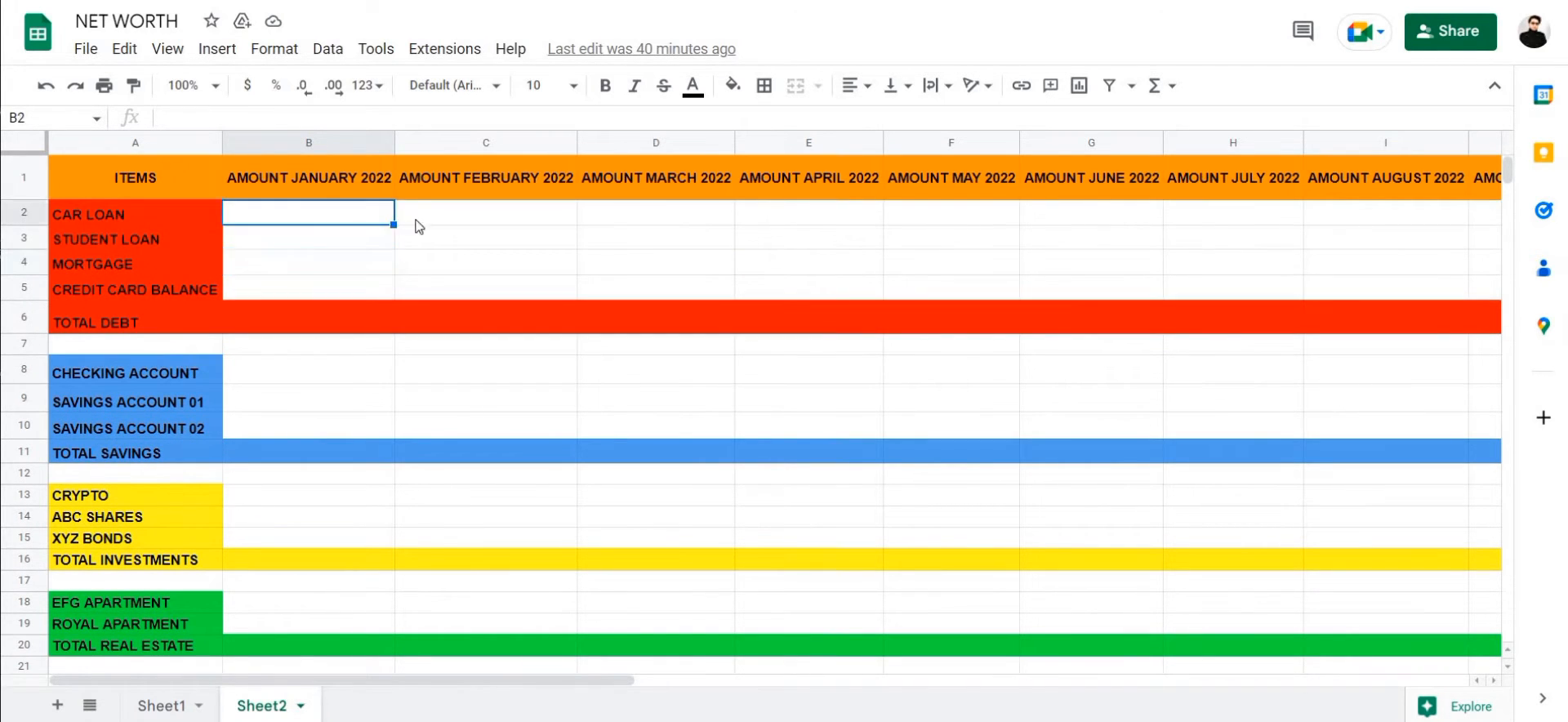
click(487, 224)
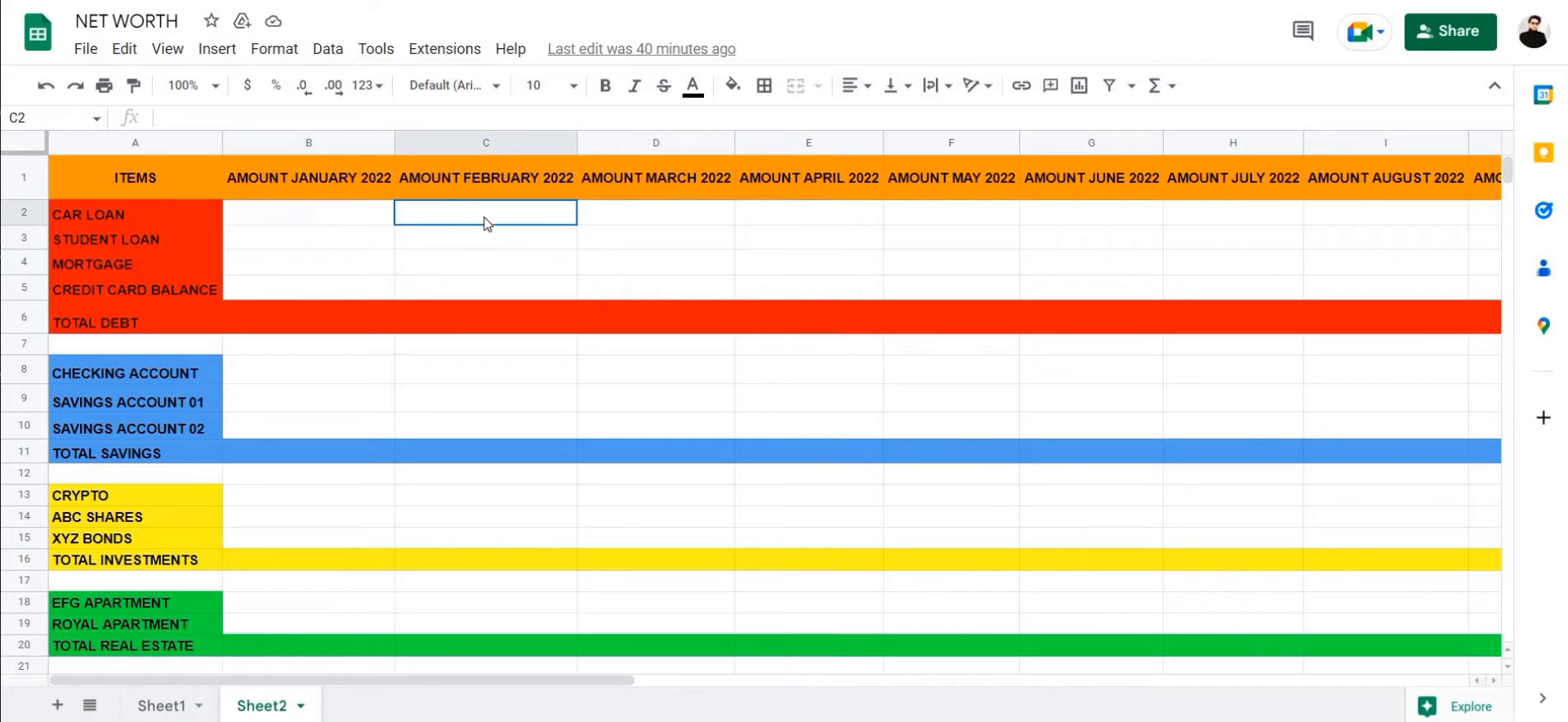
click(615, 221)
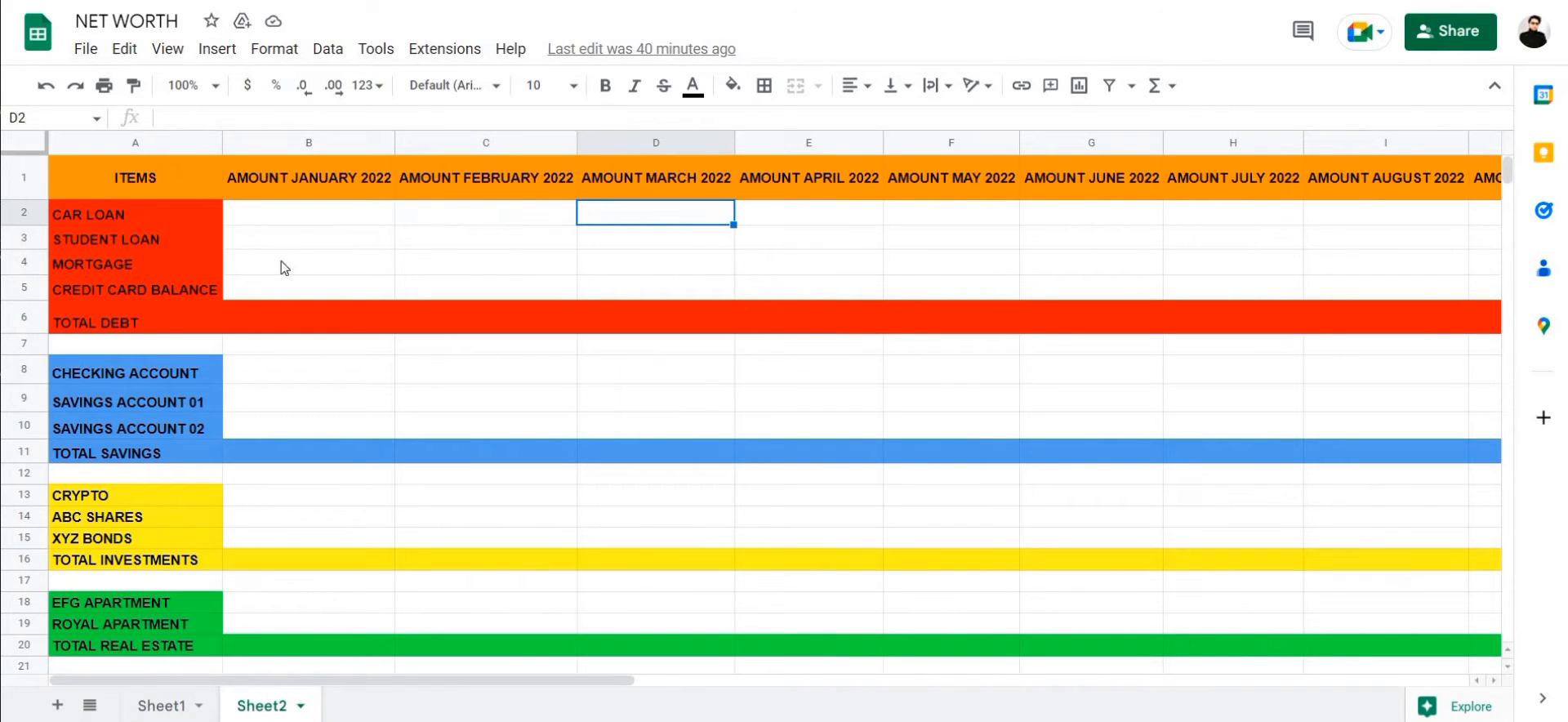
Step: Review the item groups in column A: the debts, the bank accounts, the investments and the two apartments
click(169, 222)
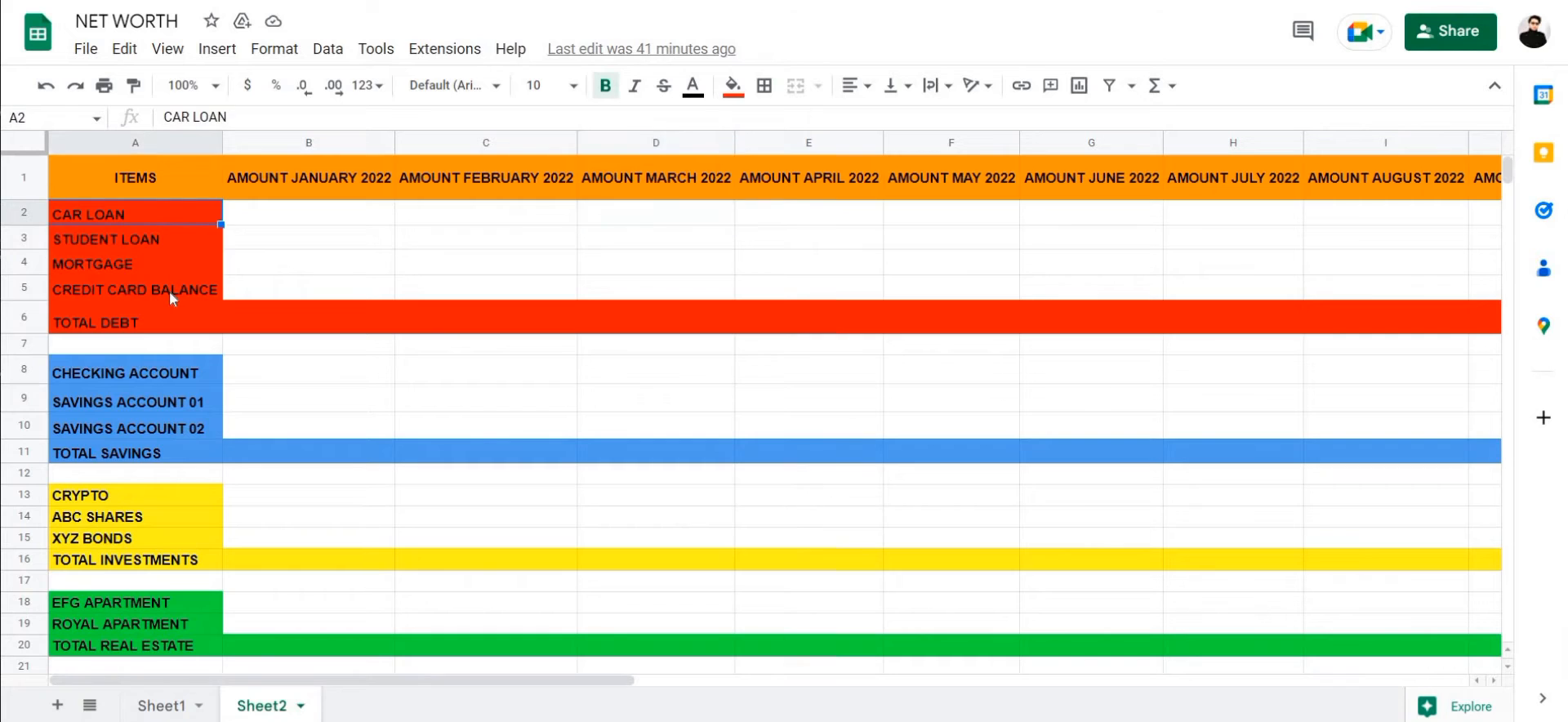
click(121, 262)
click(123, 221)
shift+click(125, 239)
shift+click(125, 293)
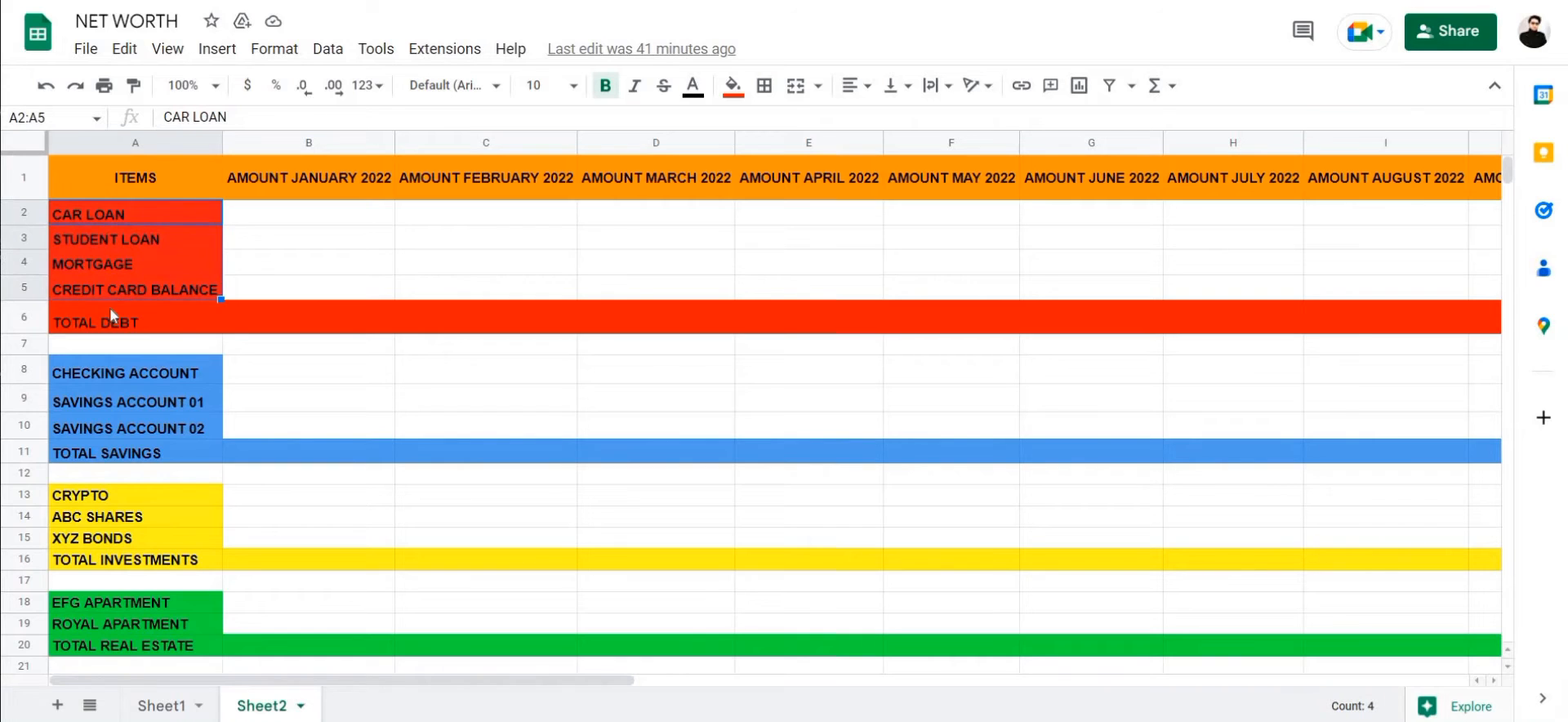
scroll(127, 339, down, 1)
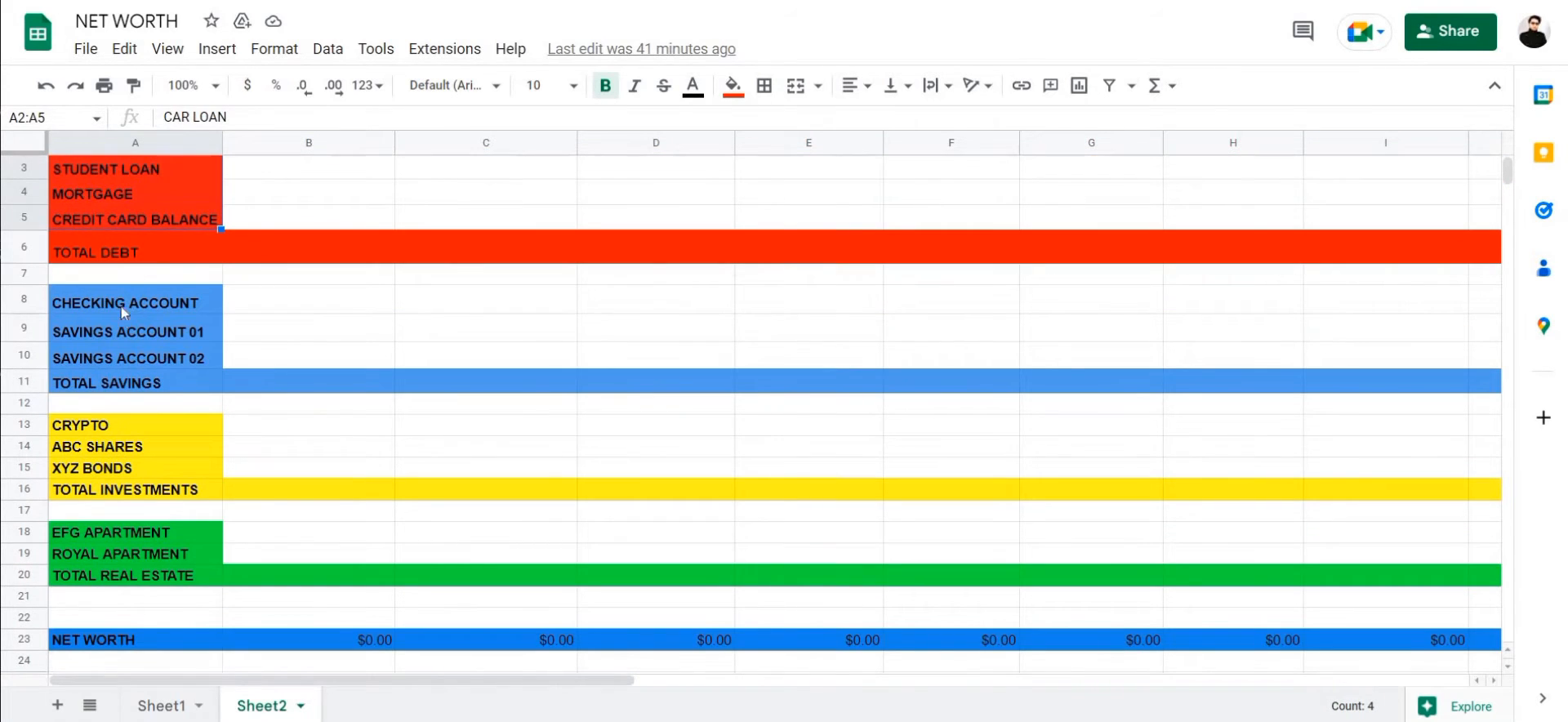
click(119, 295)
shift+click(124, 357)
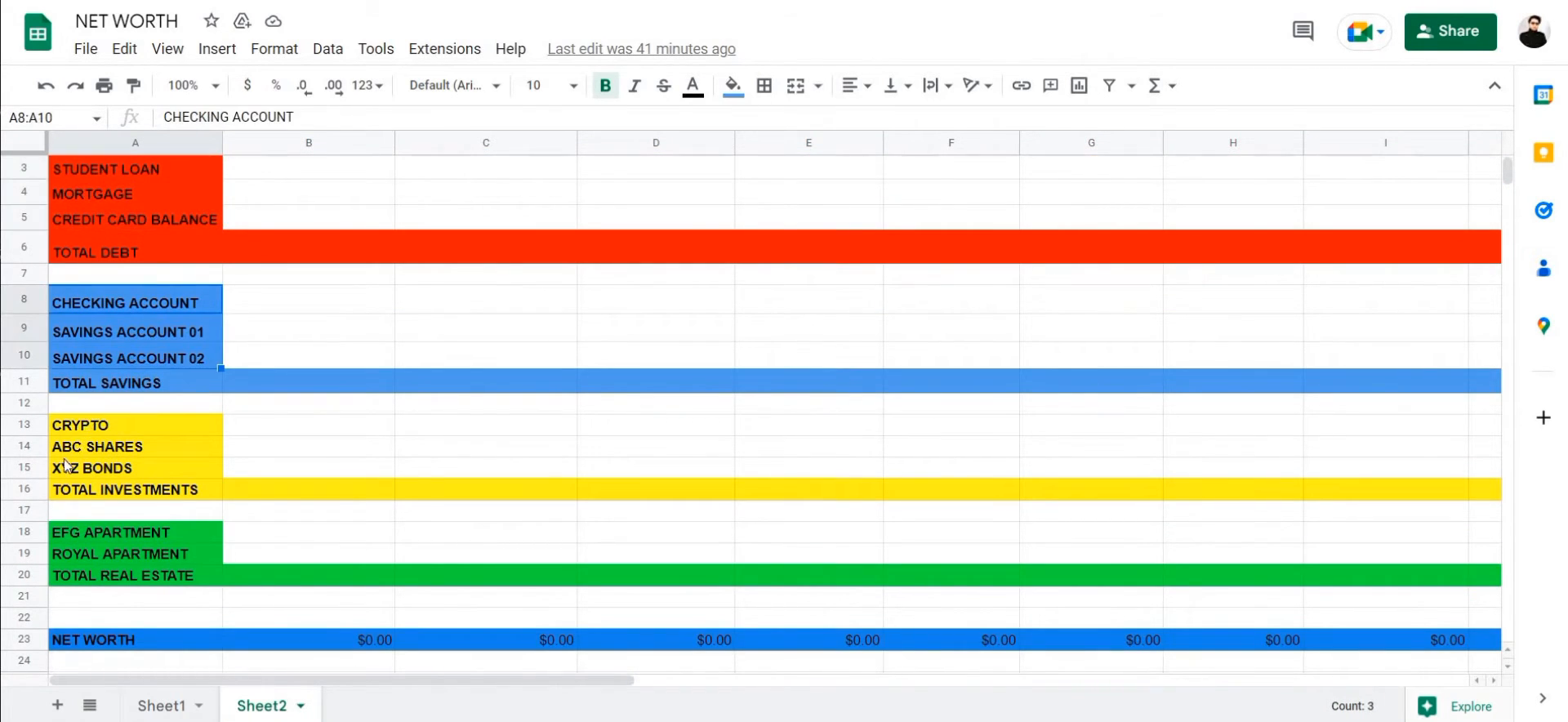
scroll(73, 451, down, 1)
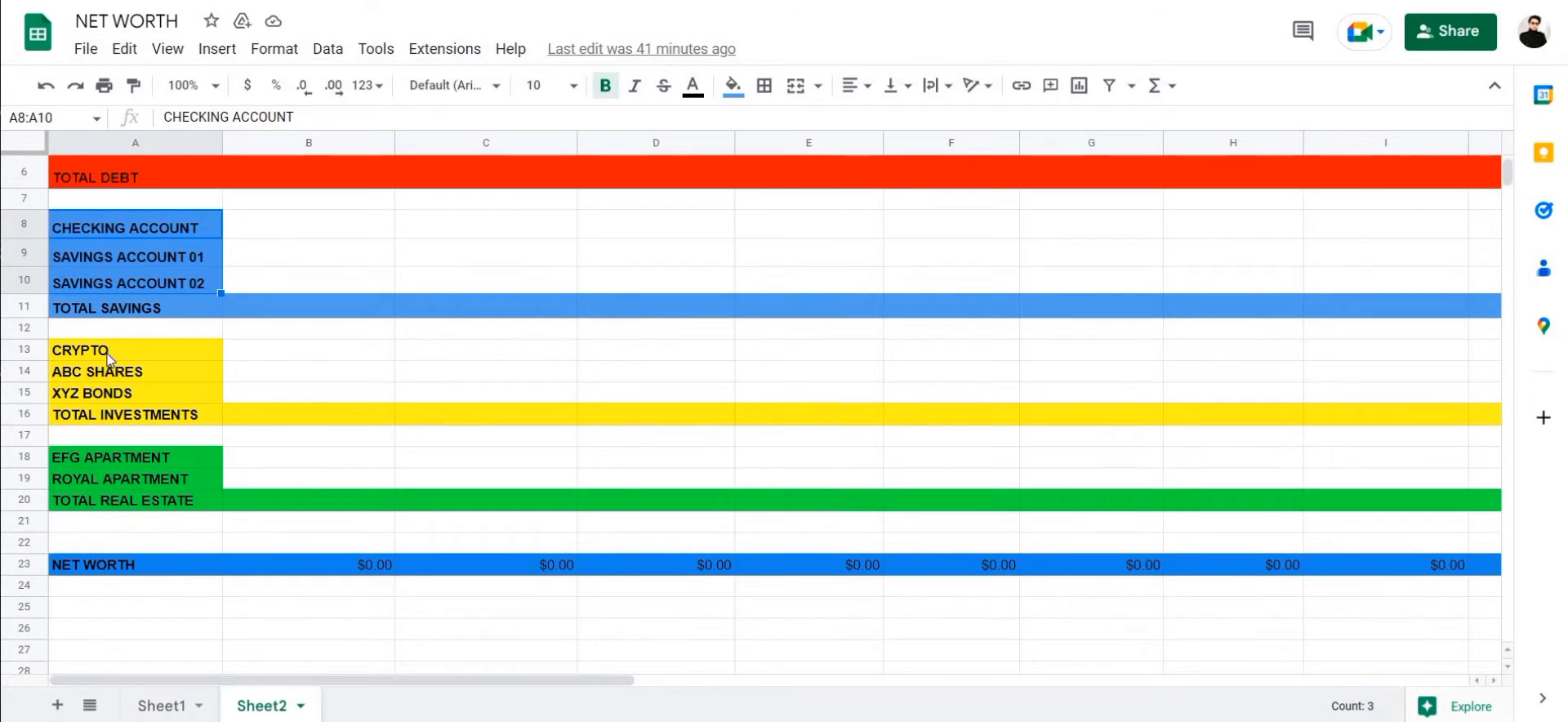
click(110, 357)
shift+click(115, 399)
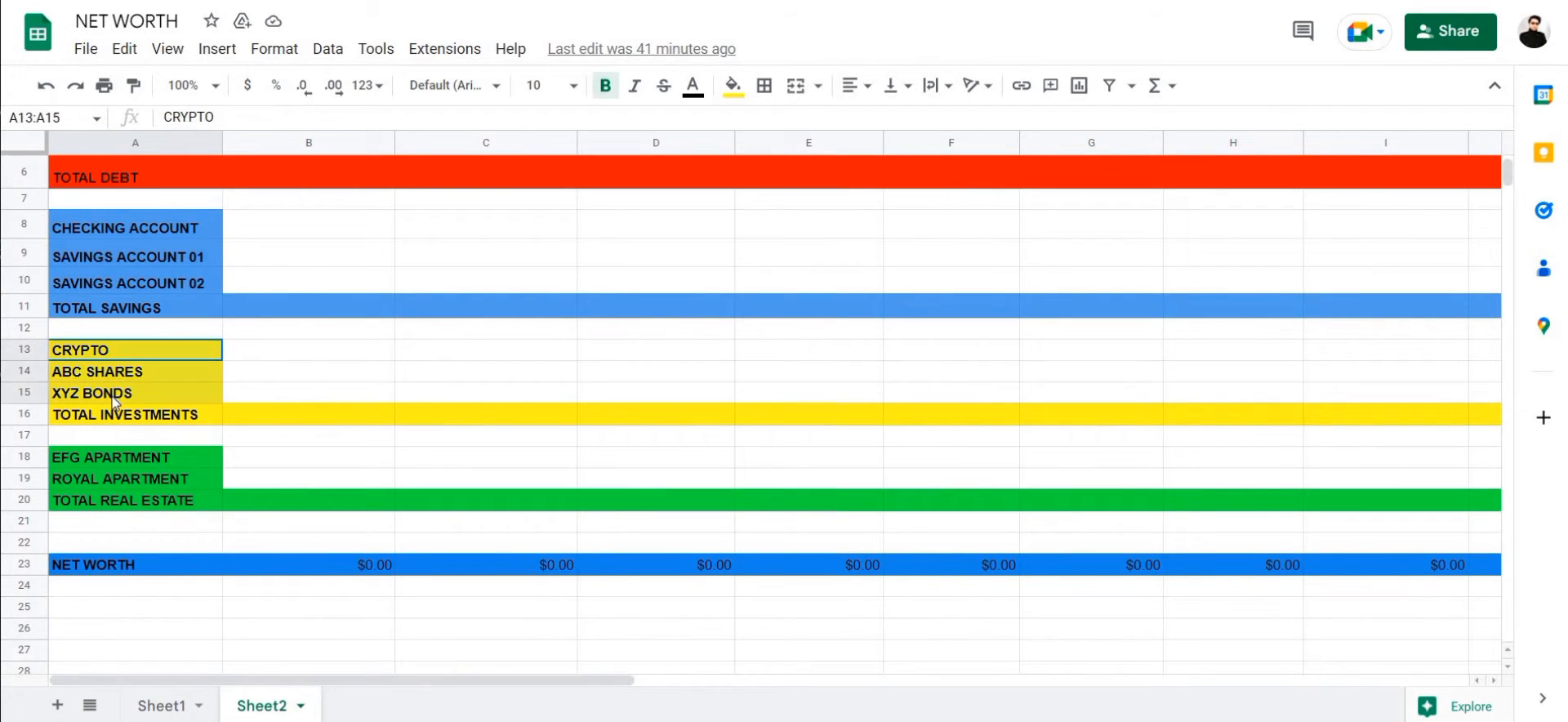
click(107, 457)
shift+click(129, 474)
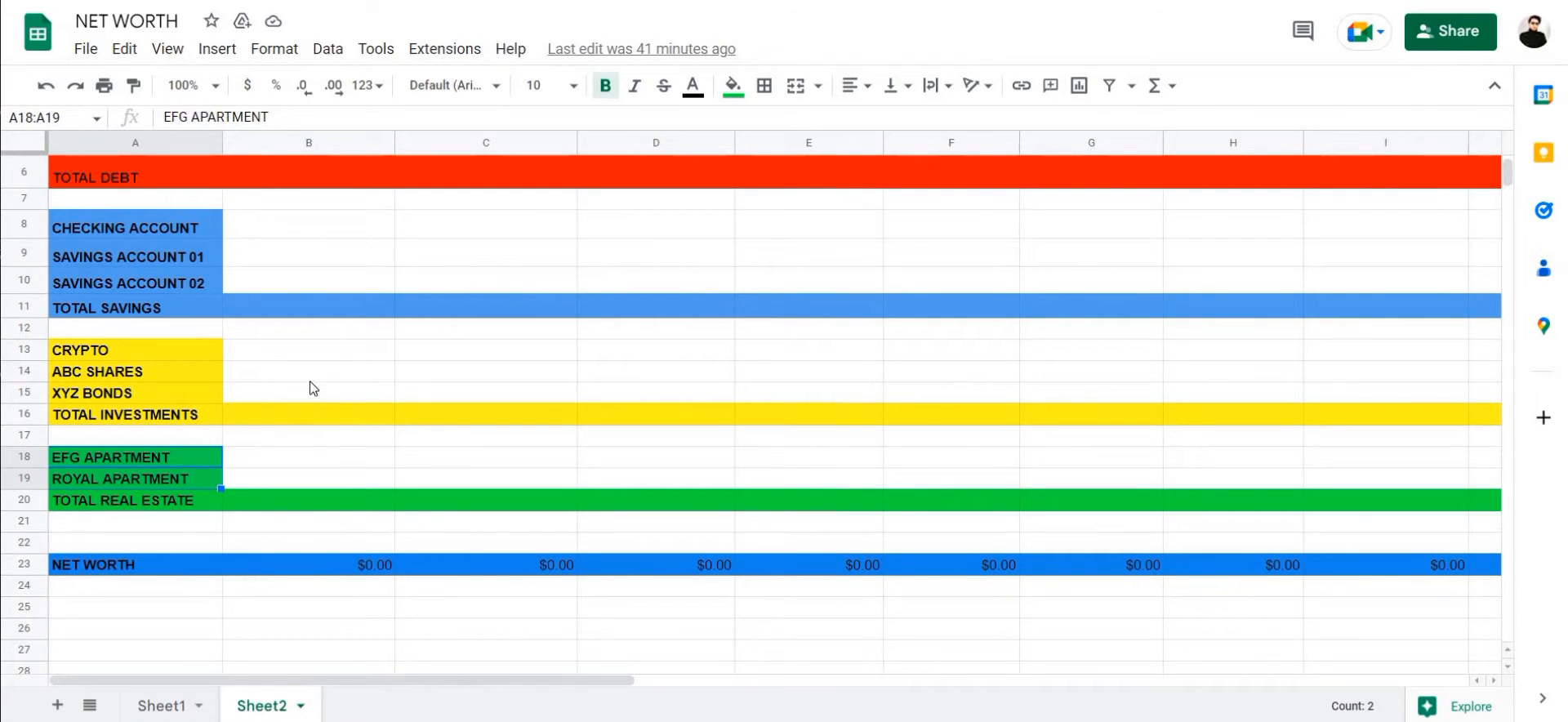
scroll(310, 382, up, 3)
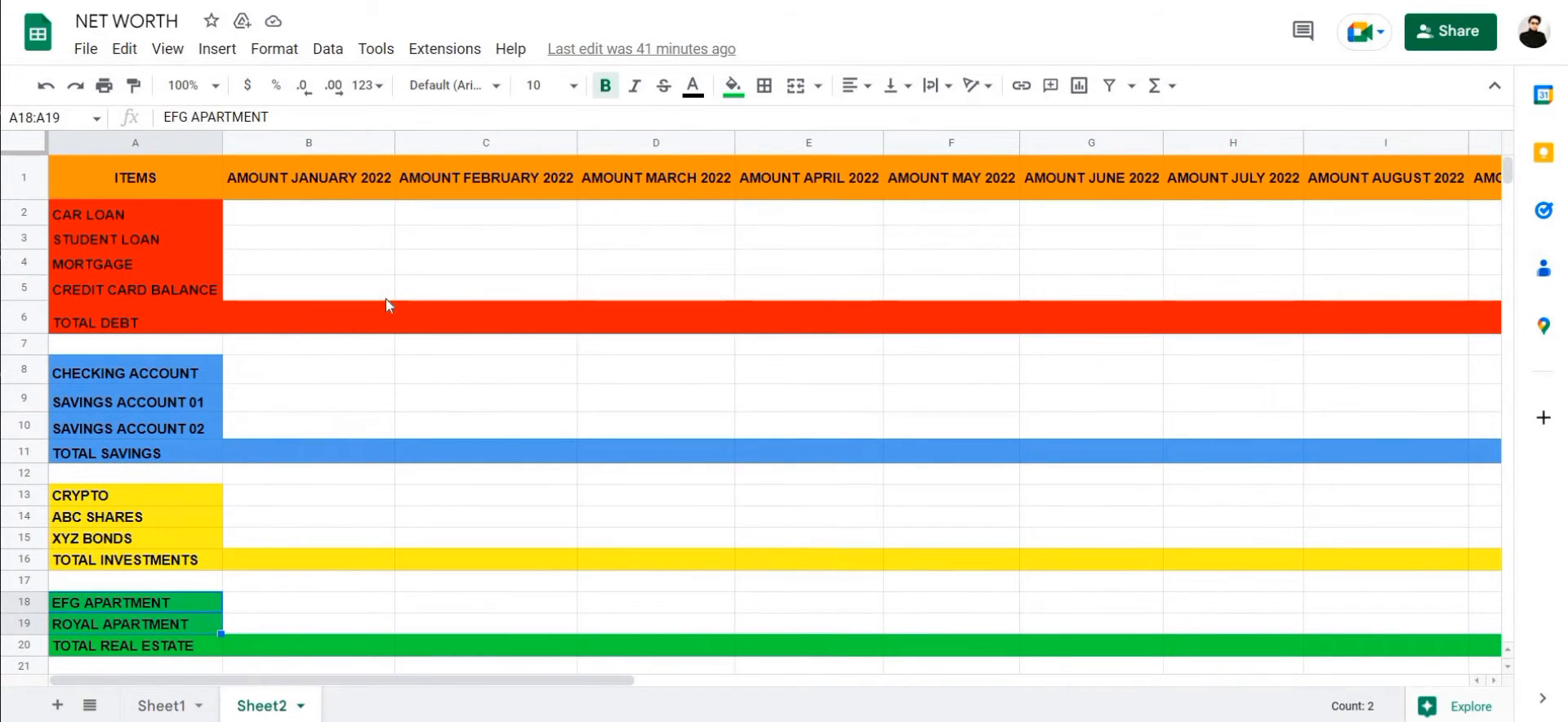
Step: Examine the blank monthly amount cells in the debt rows and the extent of the sheet
click(302, 239)
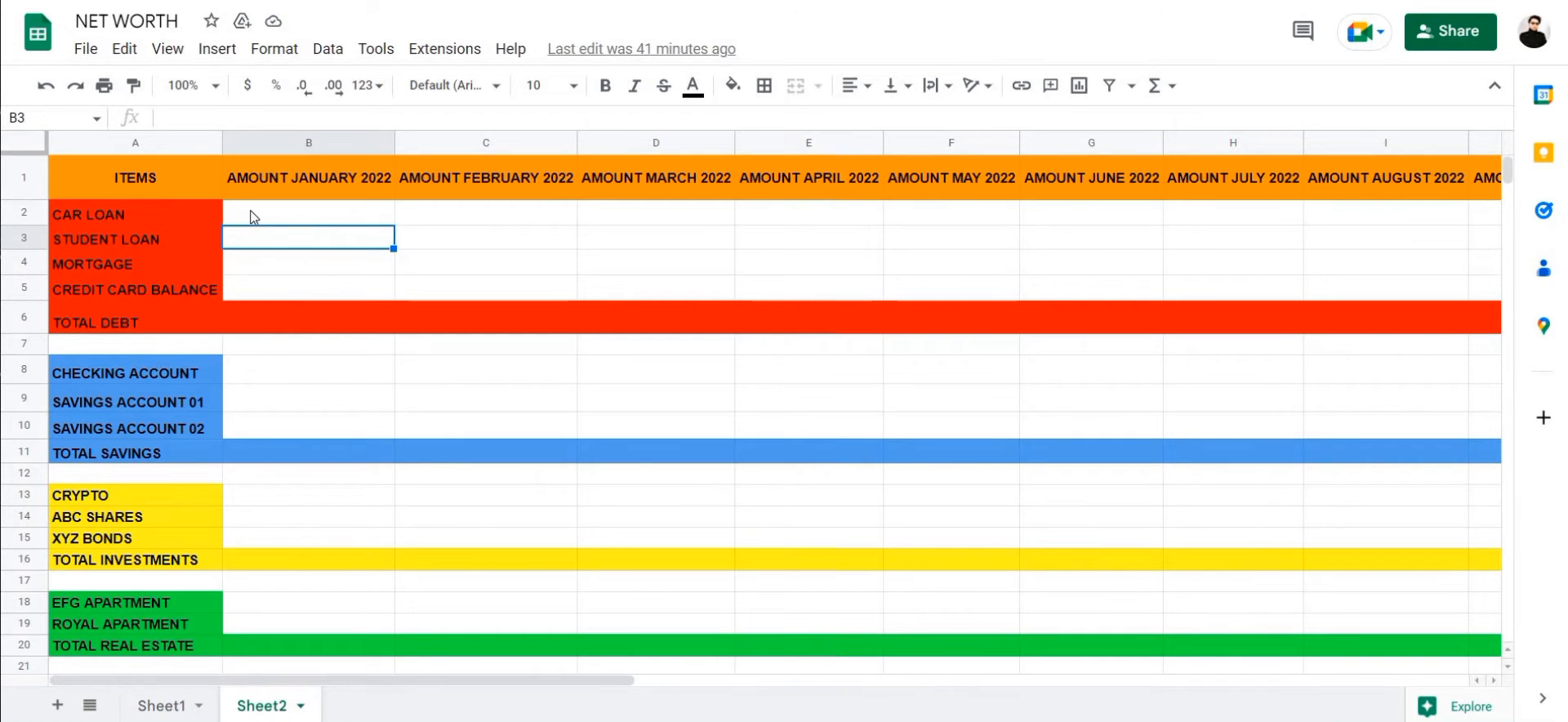
click(311, 213)
drag(584, 239, 890, 243)
click(620, 243)
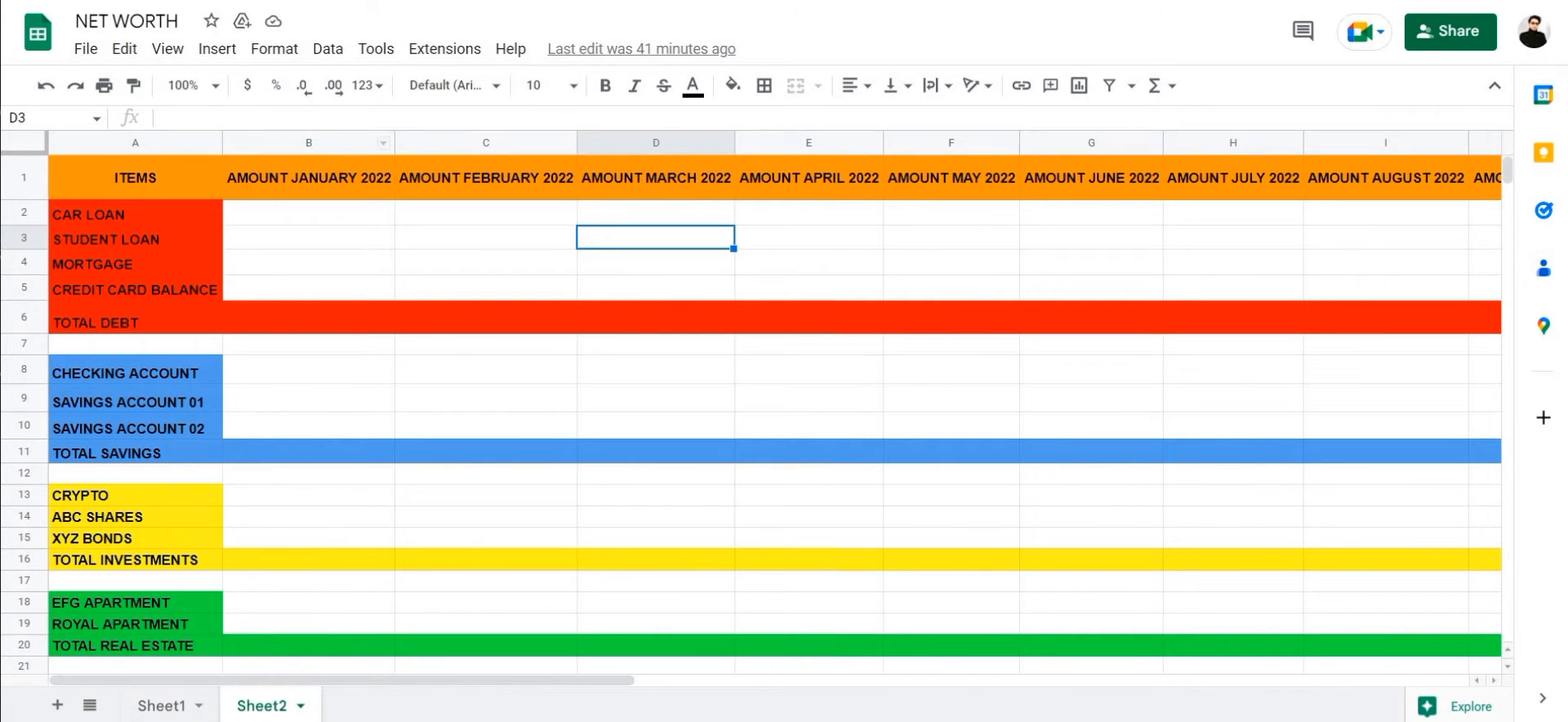
drag(441, 681, 353, 689)
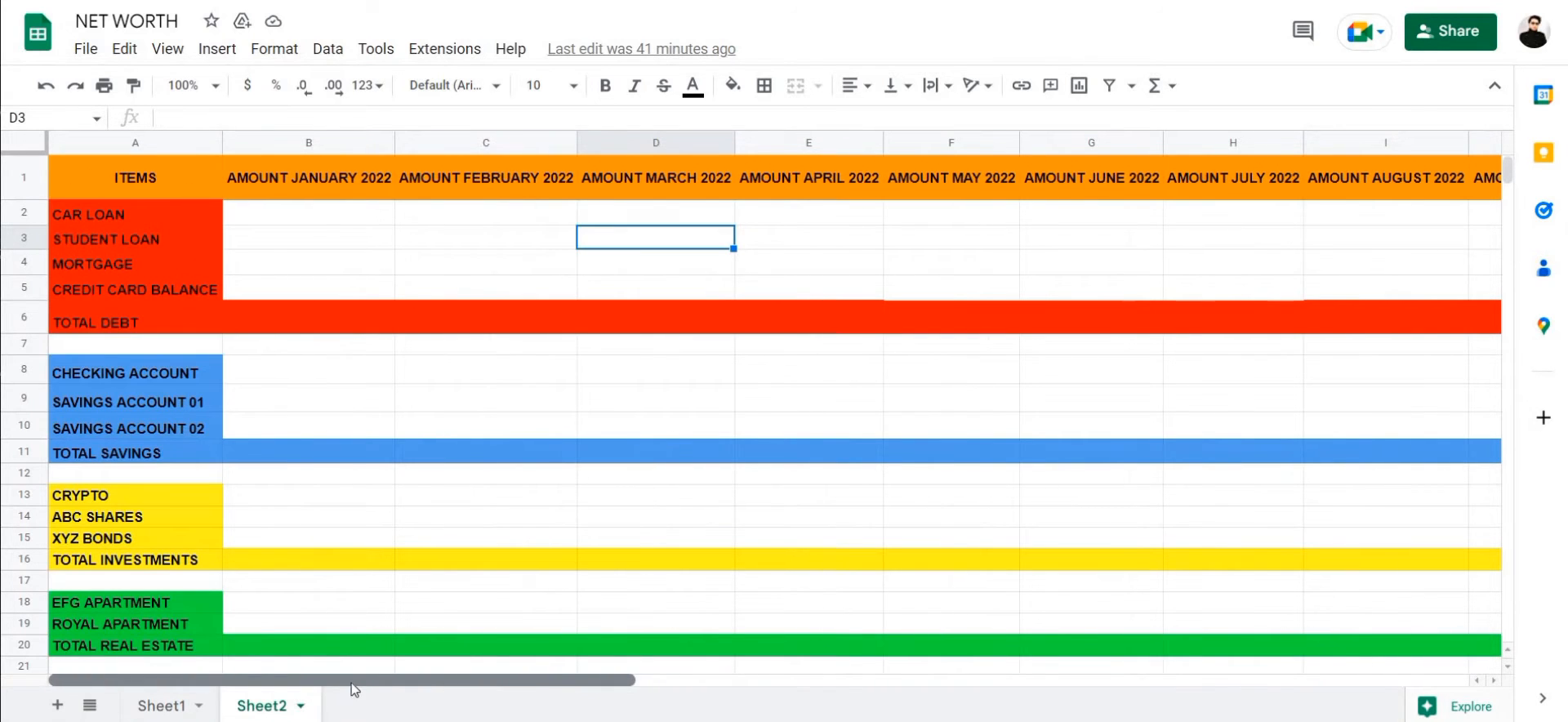
click(893, 264)
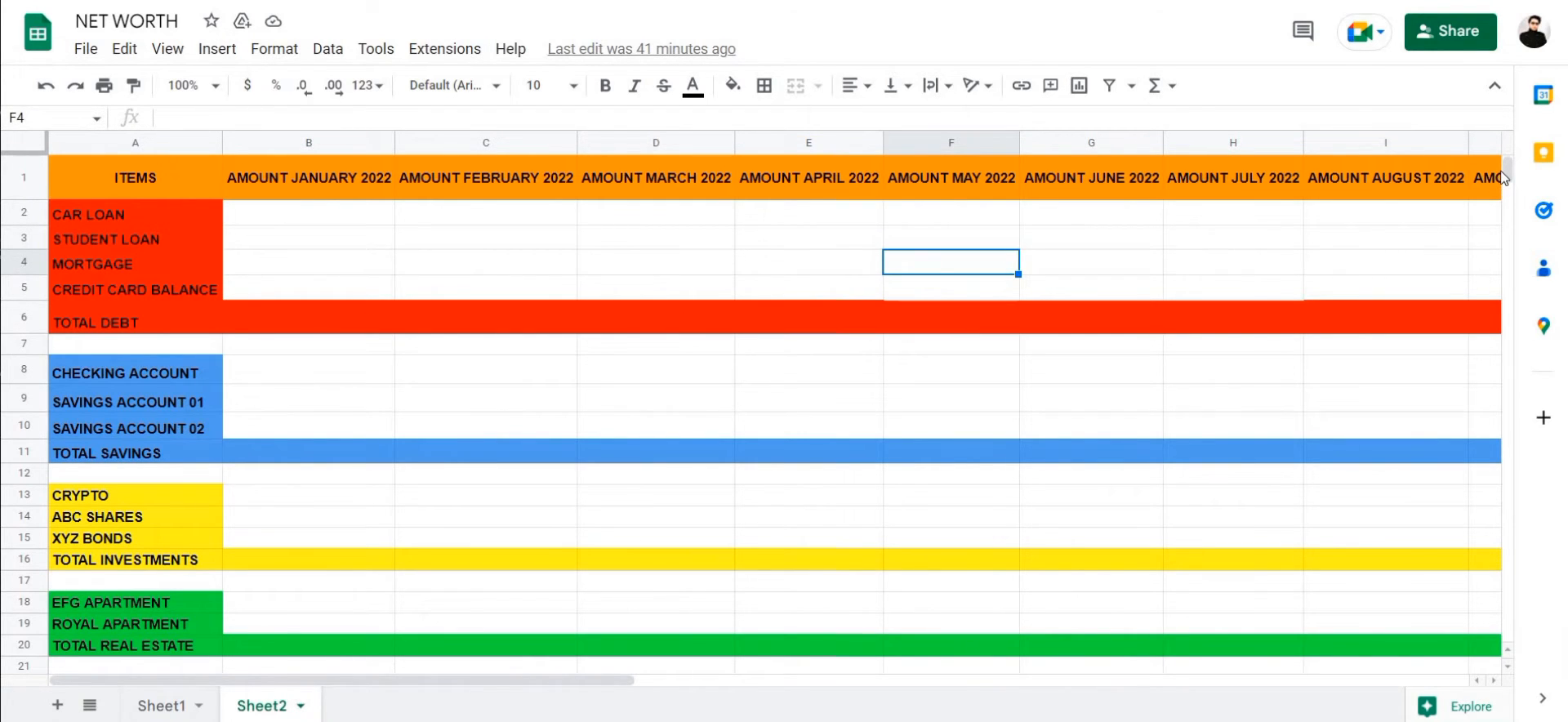
scroll(1499, 187, down, 6)
scroll(1499, 187, up, 6)
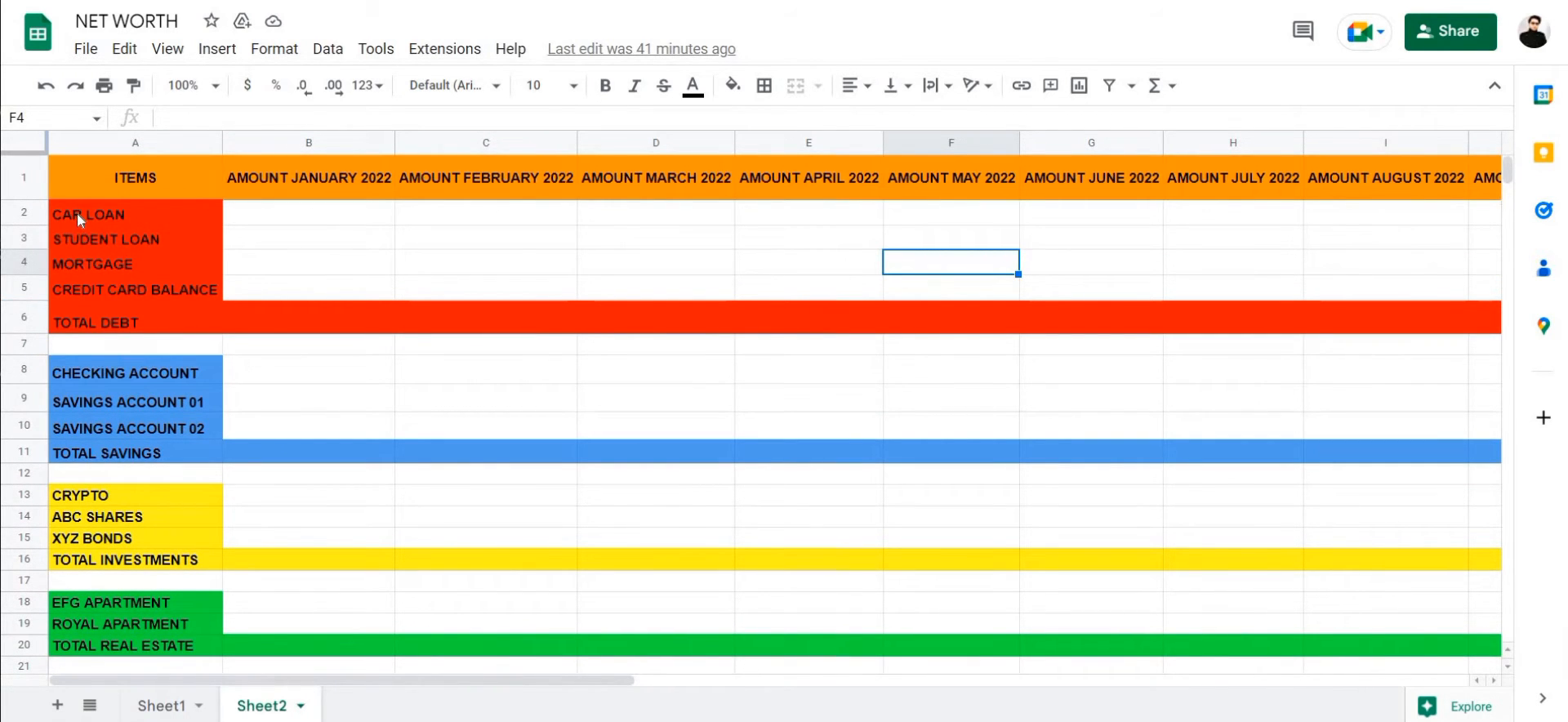
Step: Inspect the individual debt labels in A2:A5 and the savings labels from Checking Account to Total Savings
drag(77, 212, 153, 280)
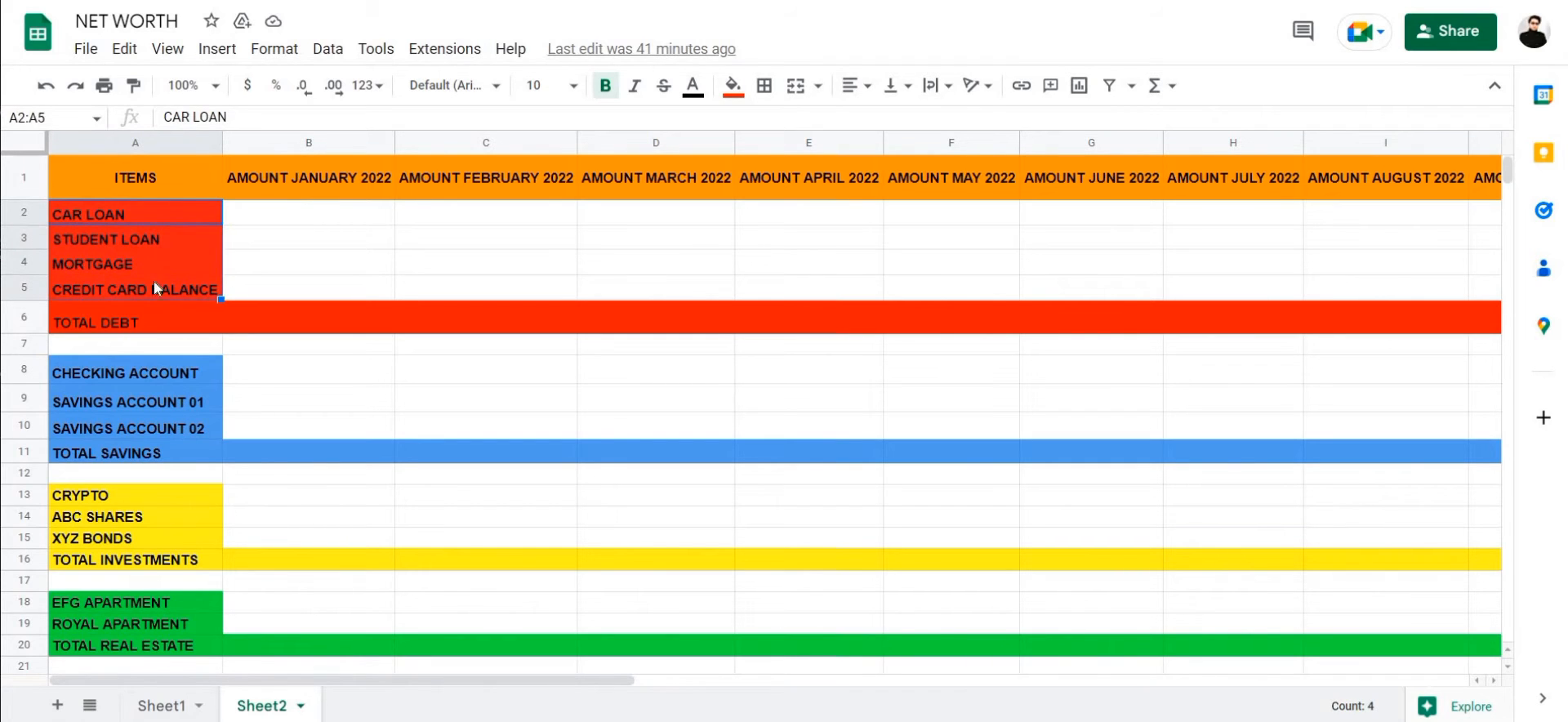
click(140, 237)
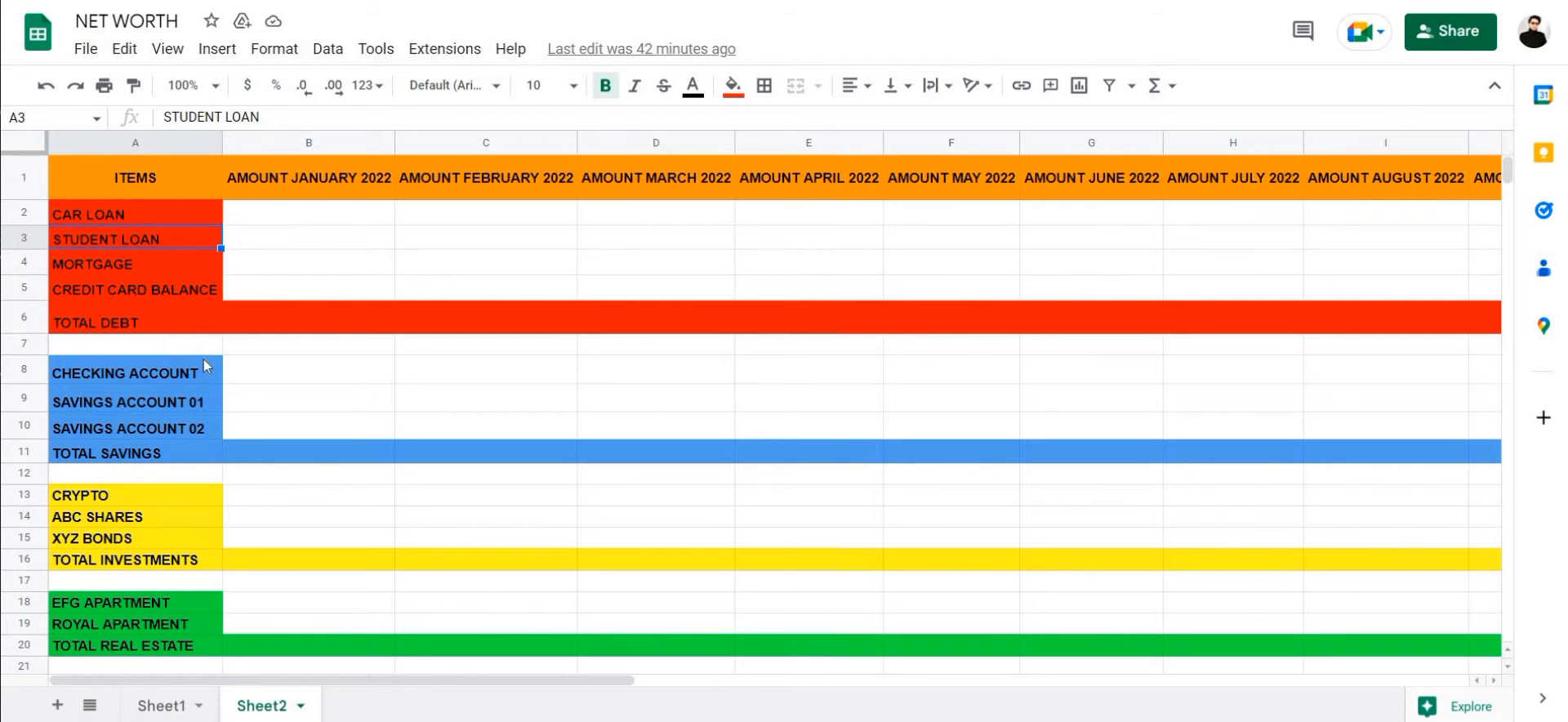
scroll(198, 371, down, 1)
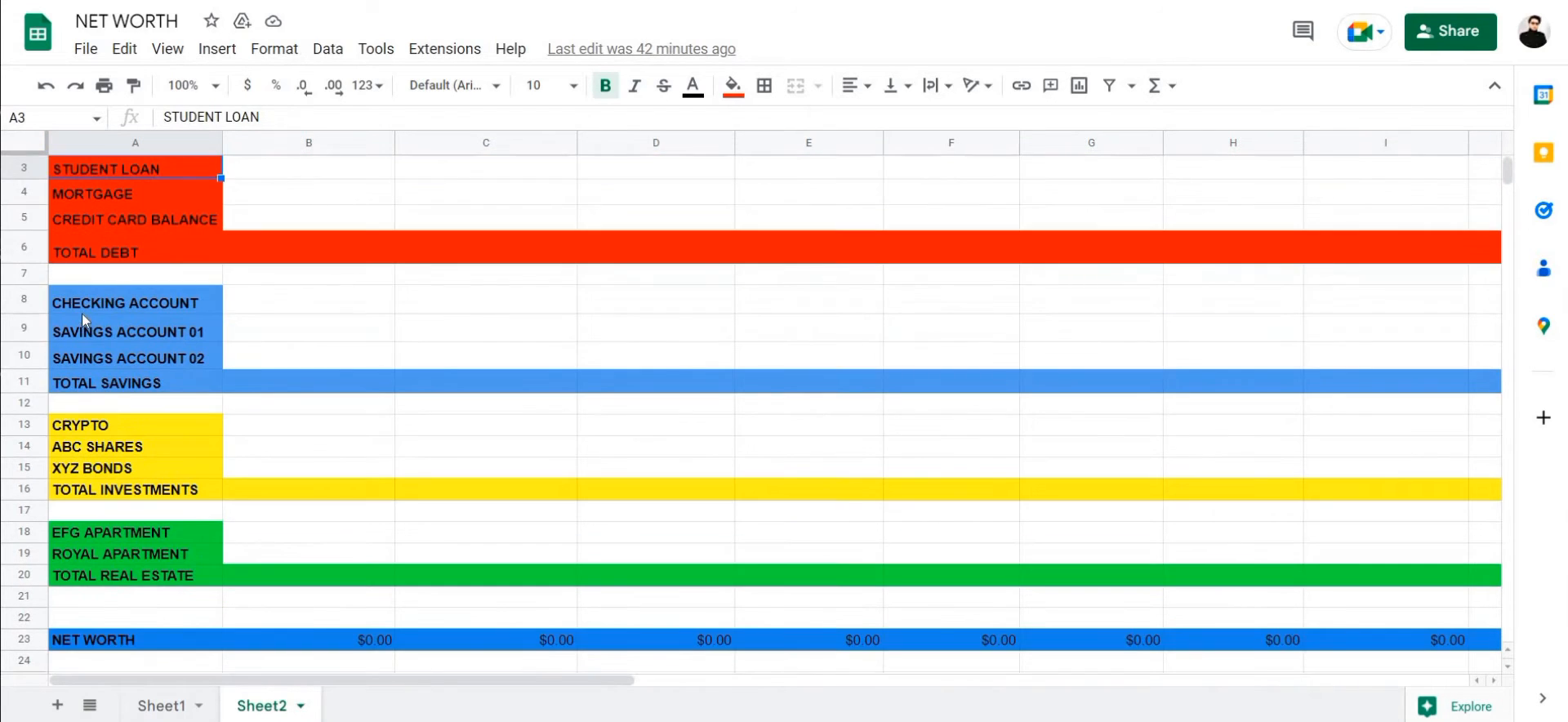
click(82, 308)
click(117, 375)
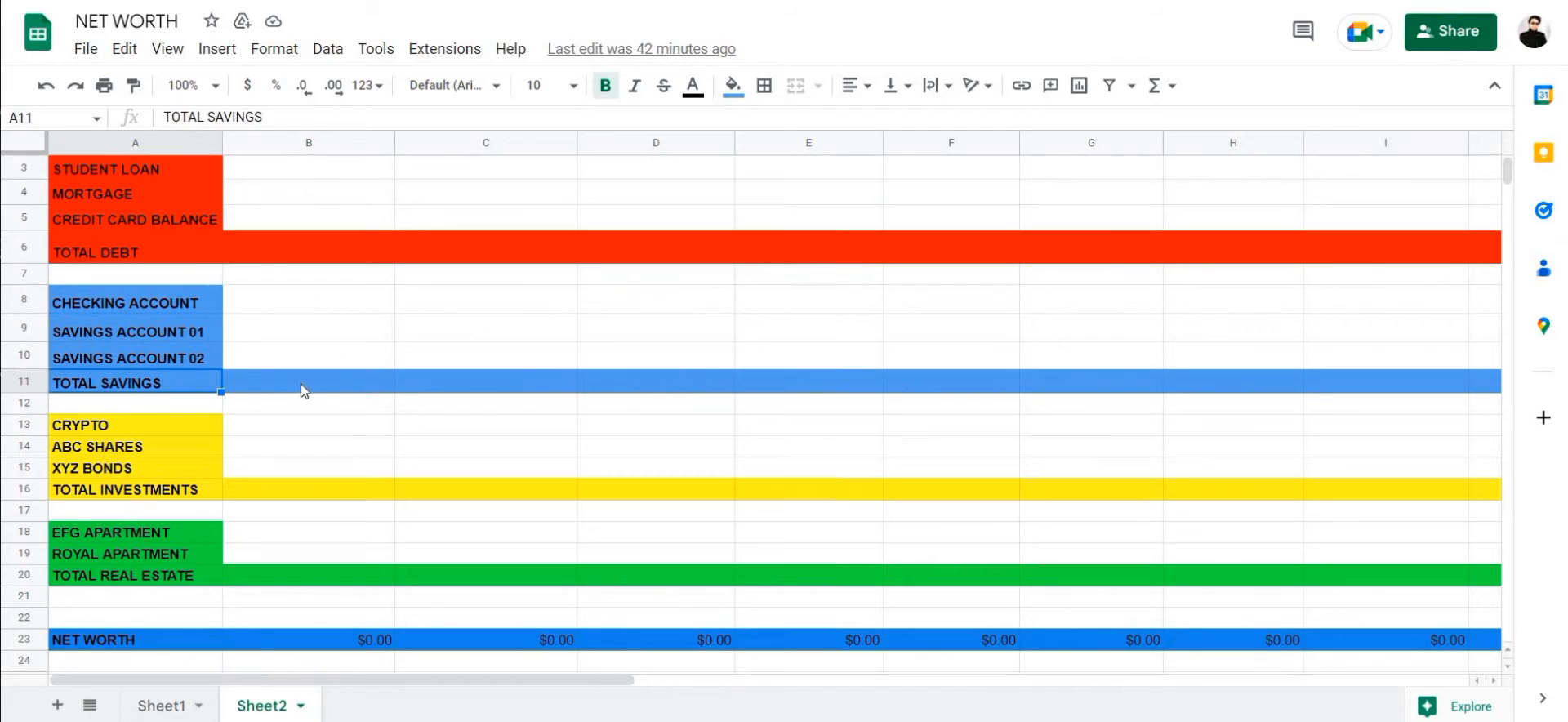
drag(112, 306, 115, 355)
click(107, 308)
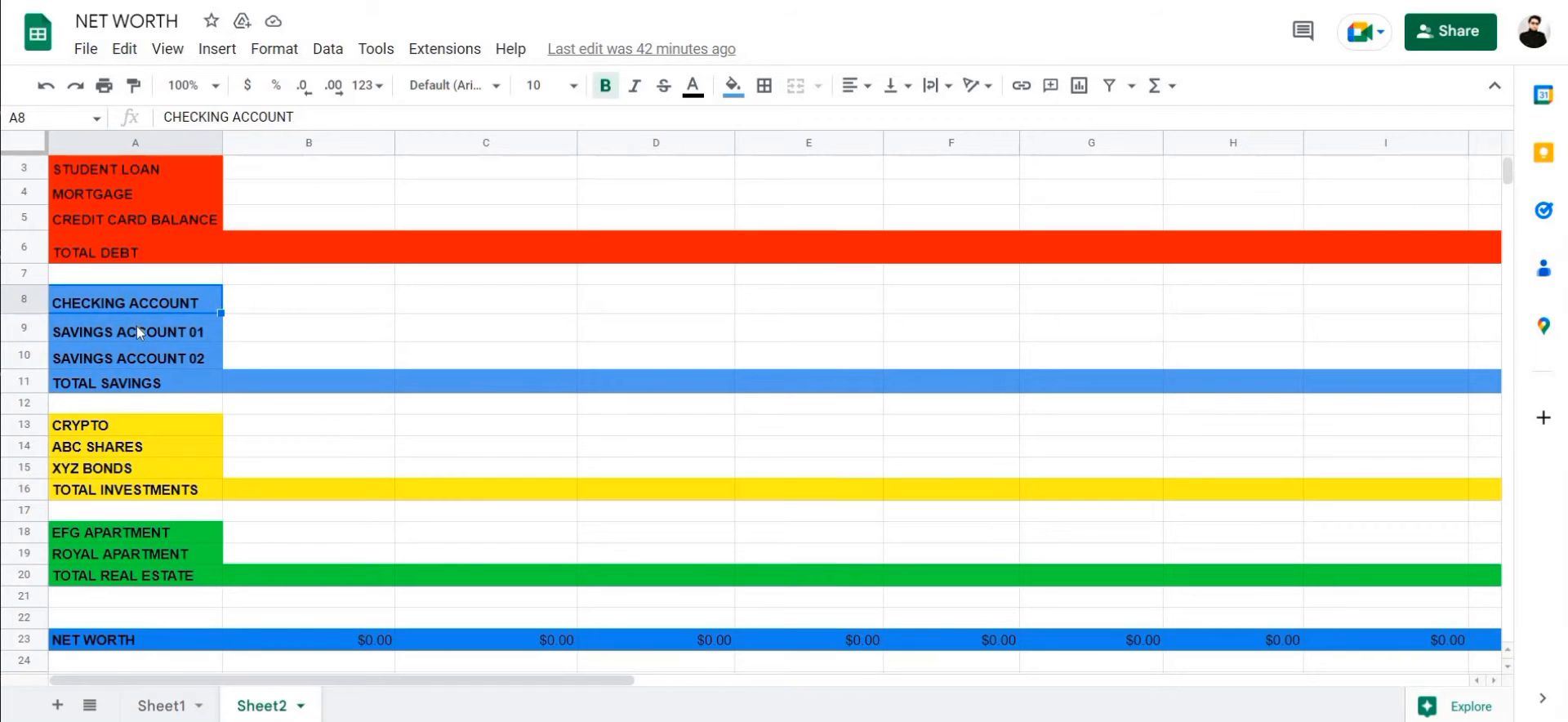
click(135, 336)
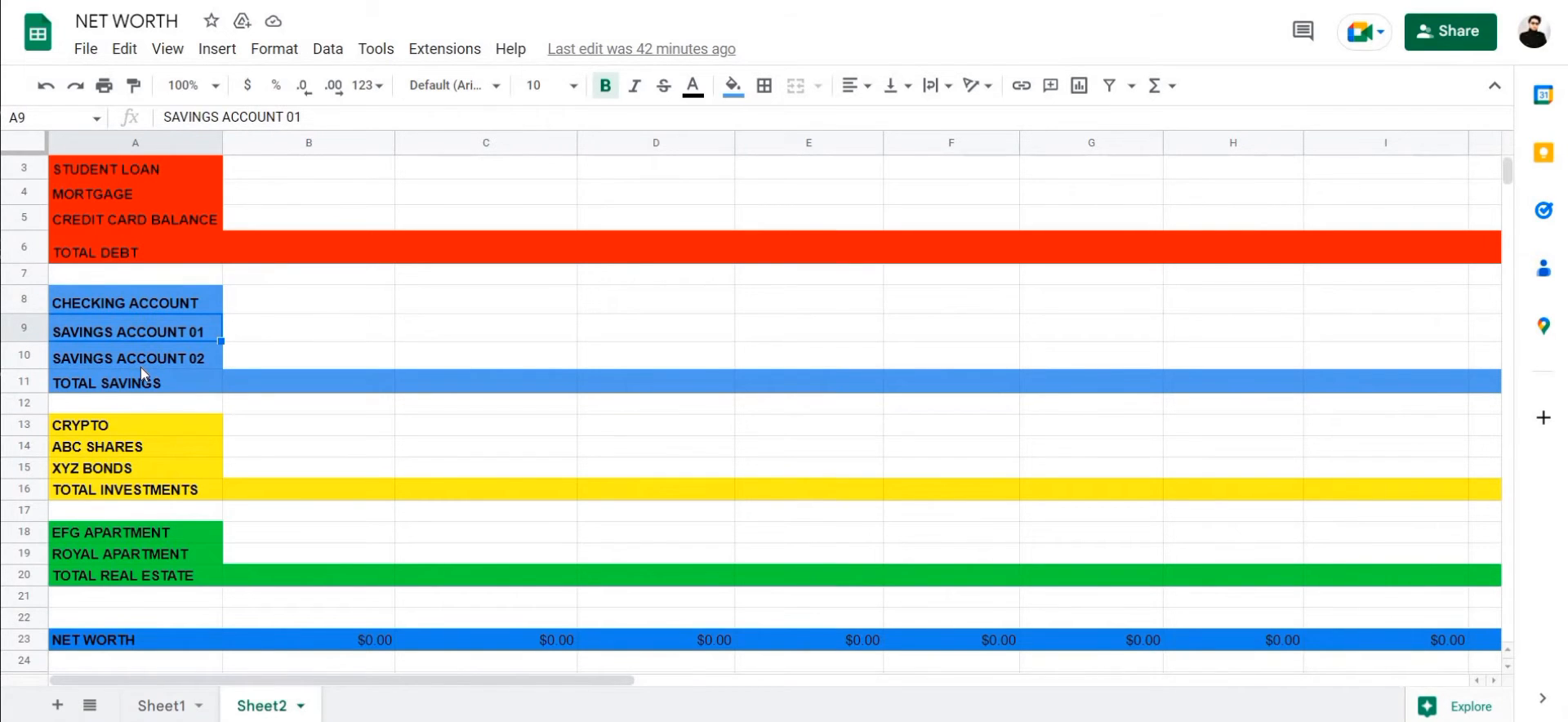
Step: Inspect the investment labels in A13:A15 and the real estate labels in A18:A20
scroll(140, 366, down, 2)
drag(127, 268, 129, 306)
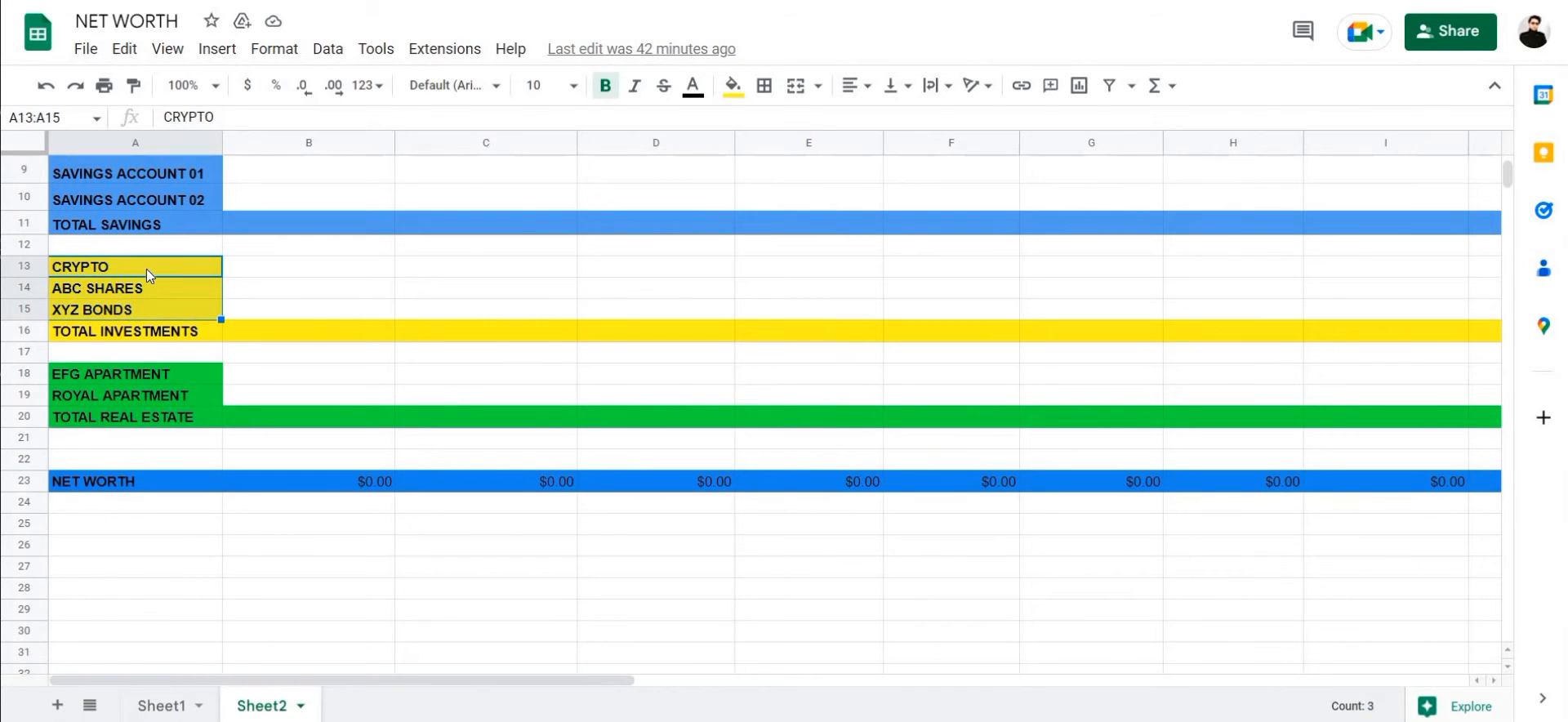
click(100, 292)
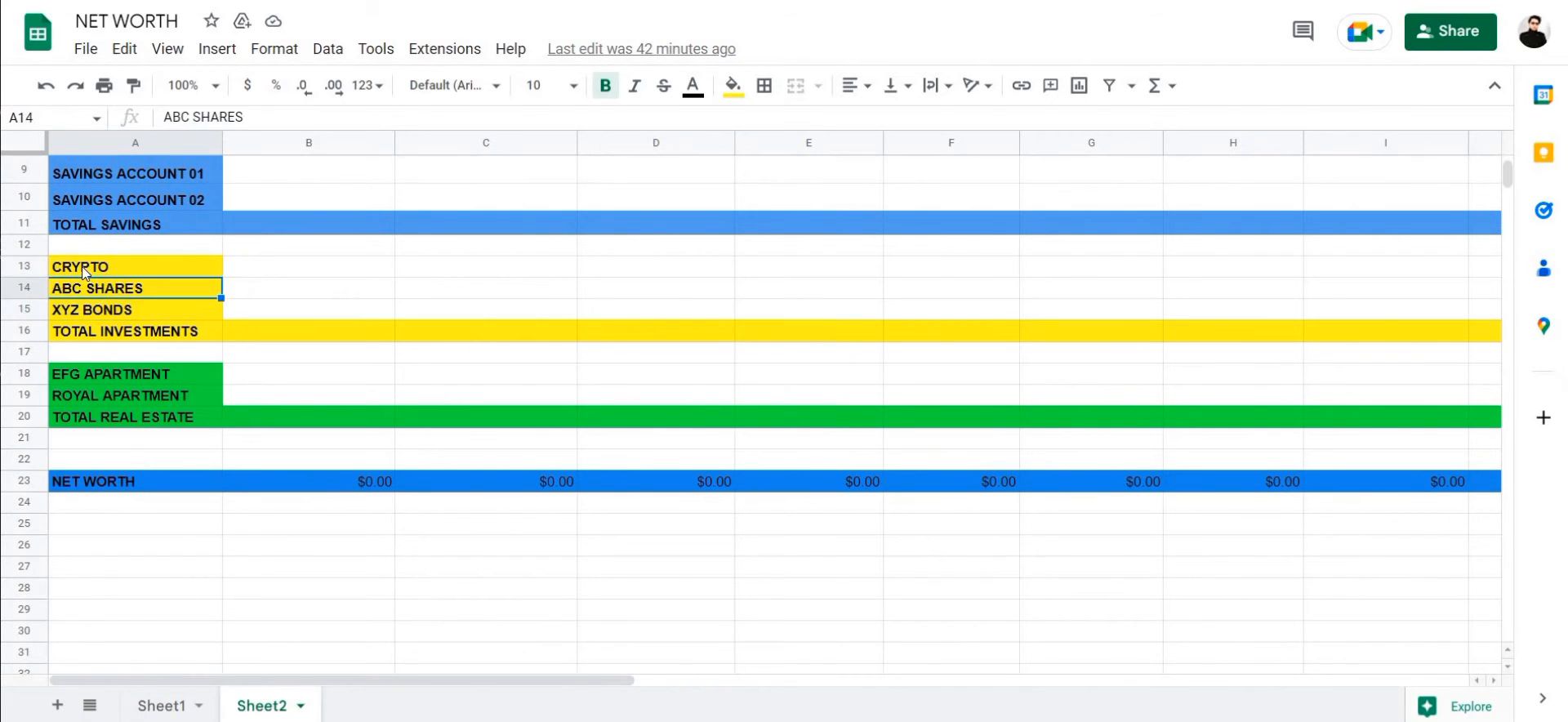
click(81, 265)
key(Down)
key(Down)
click(154, 375)
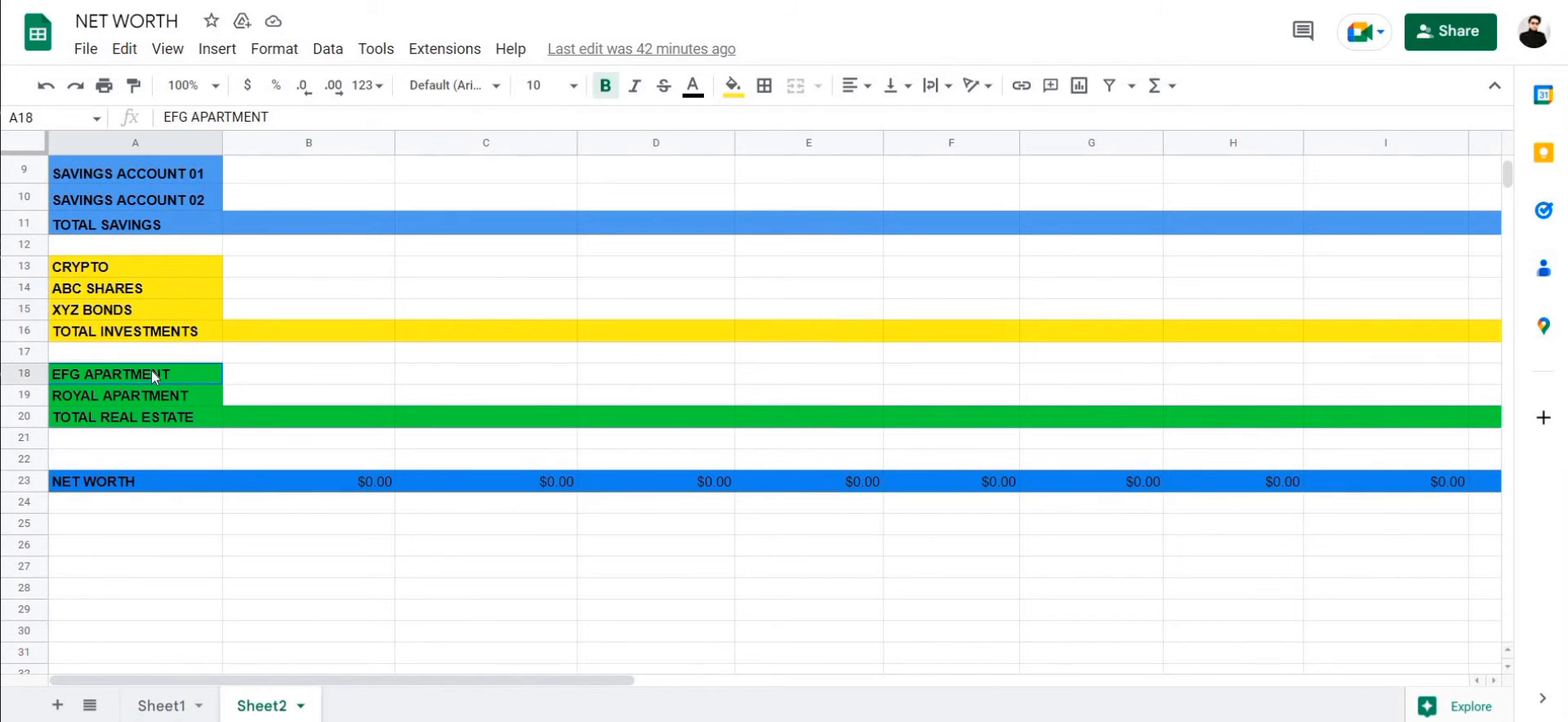
click(150, 416)
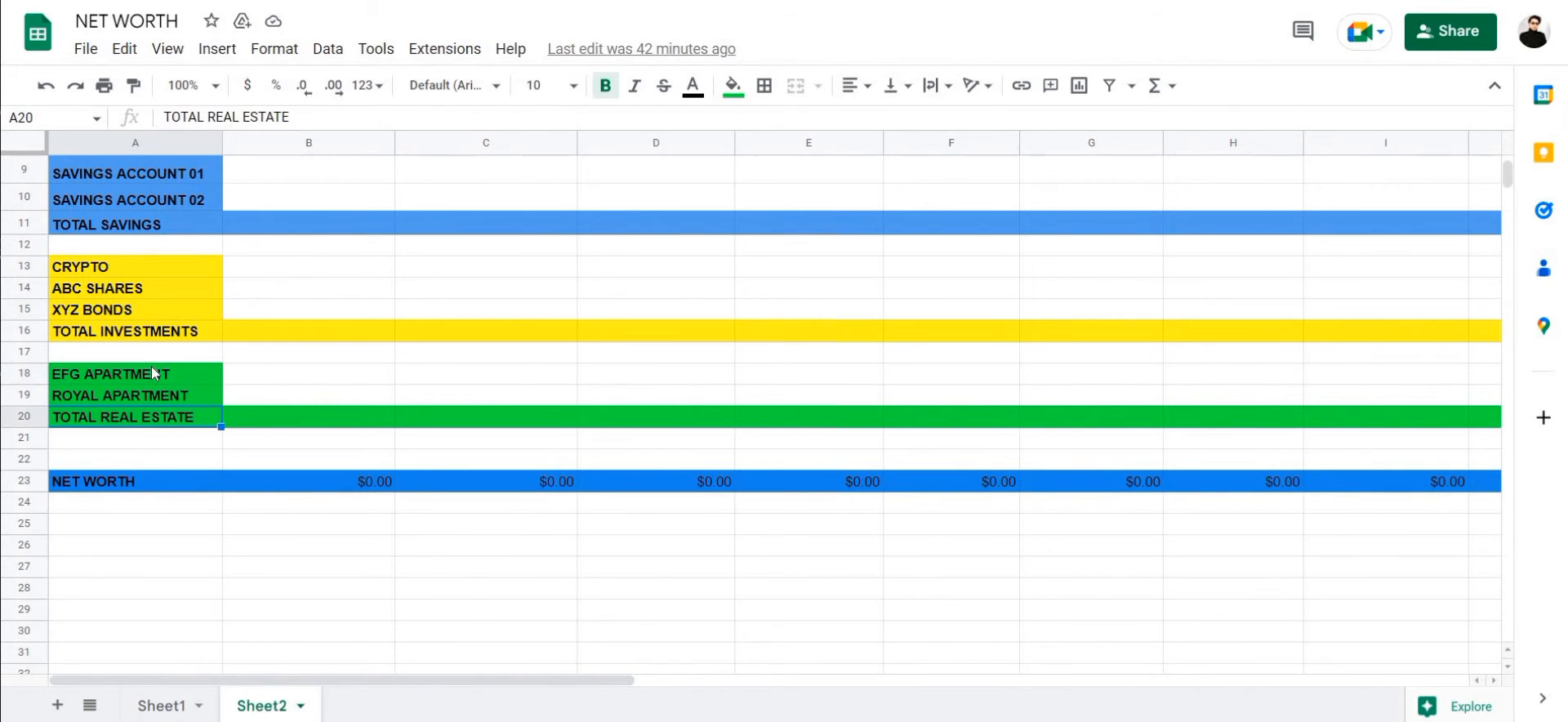
click(150, 379)
click(153, 395)
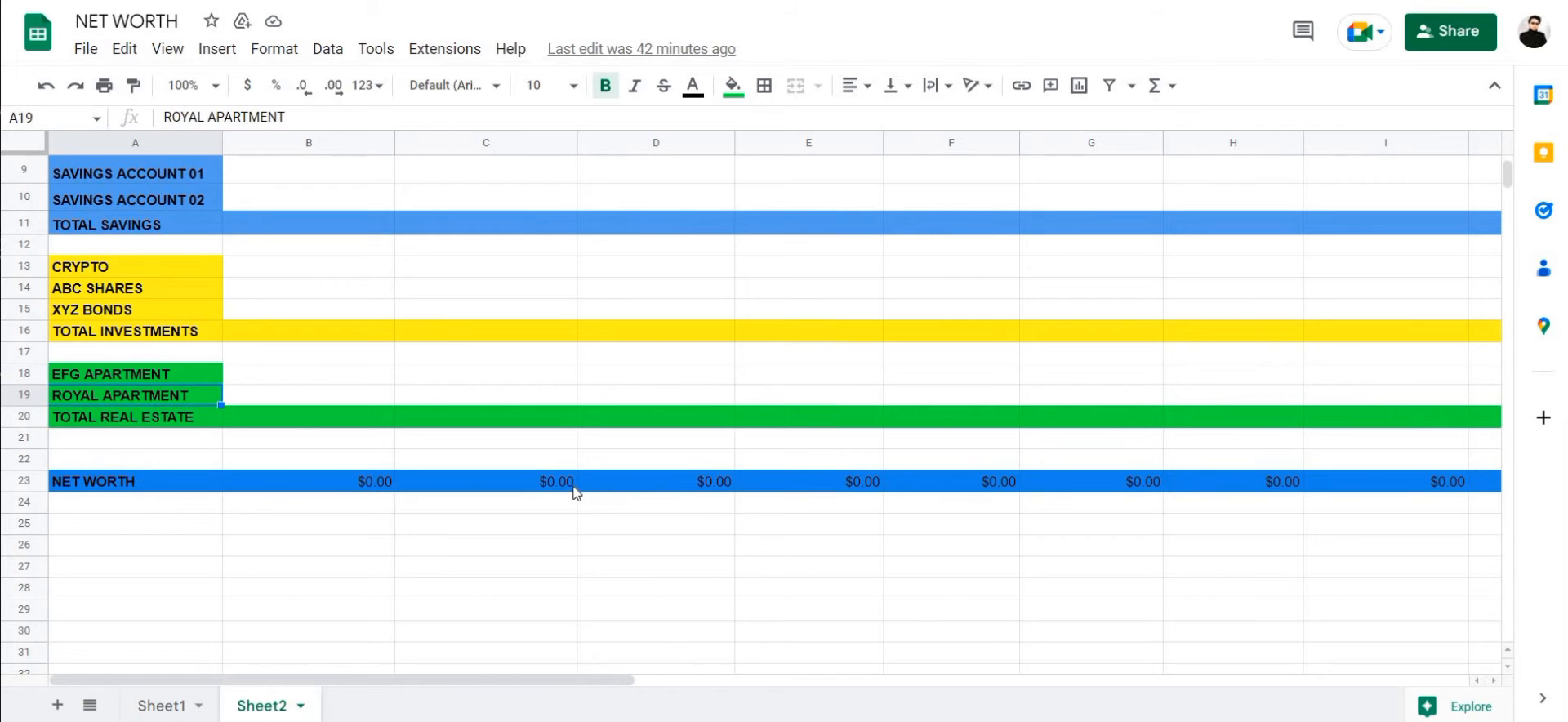
Step: Check the Debt, Savings, Investments and Real Estate colour entries of the legend in column O
scroll(530, 564, up, 3)
drag(444, 681, 944, 681)
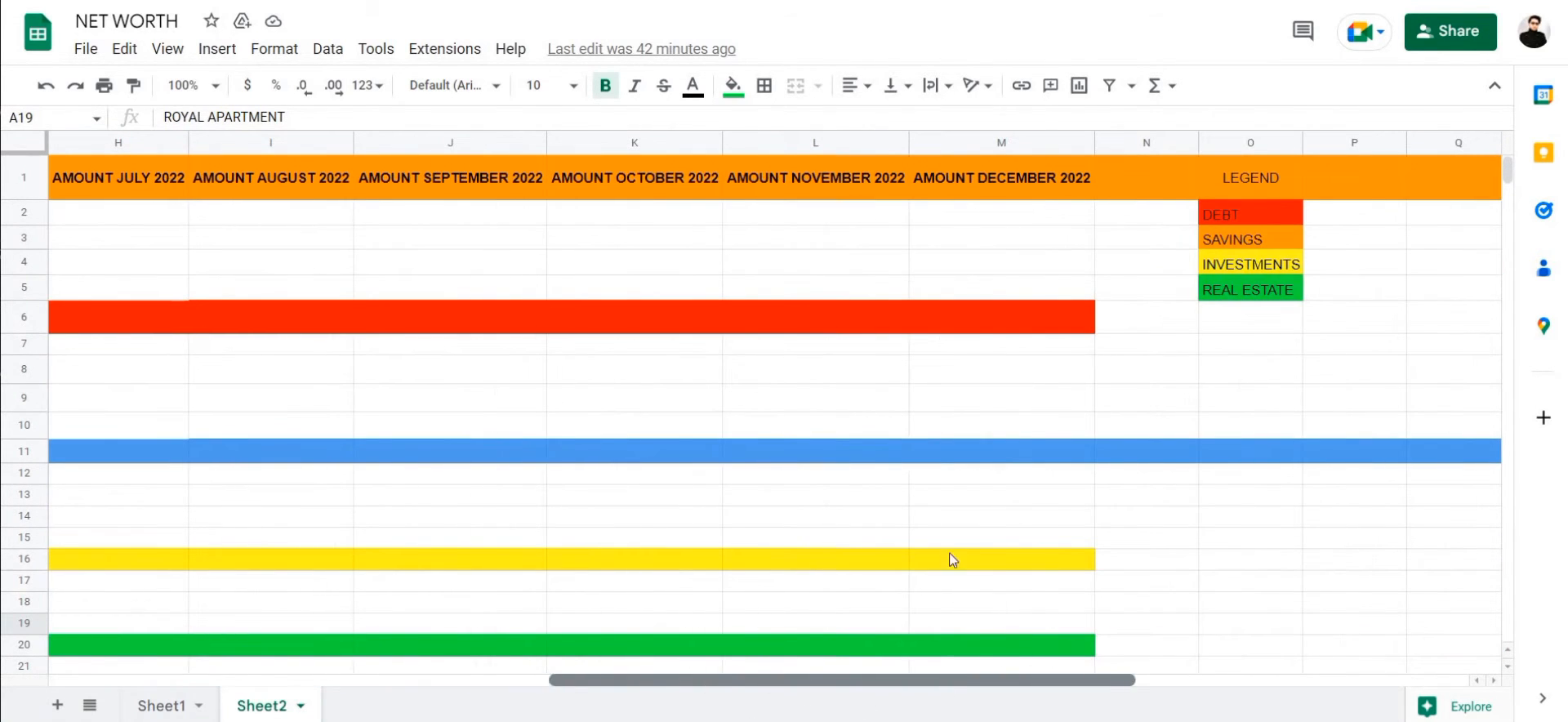
click(1218, 218)
click(1233, 242)
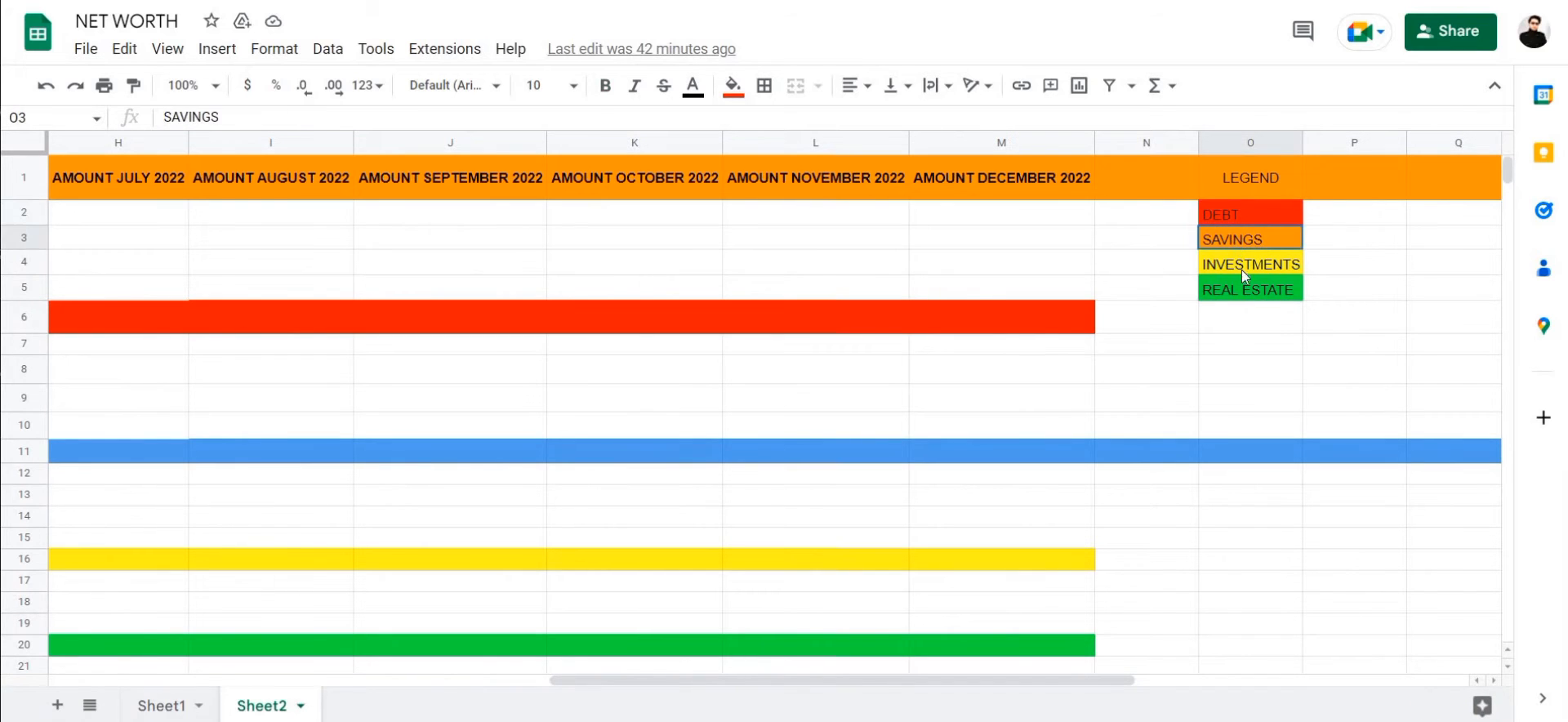
click(1243, 267)
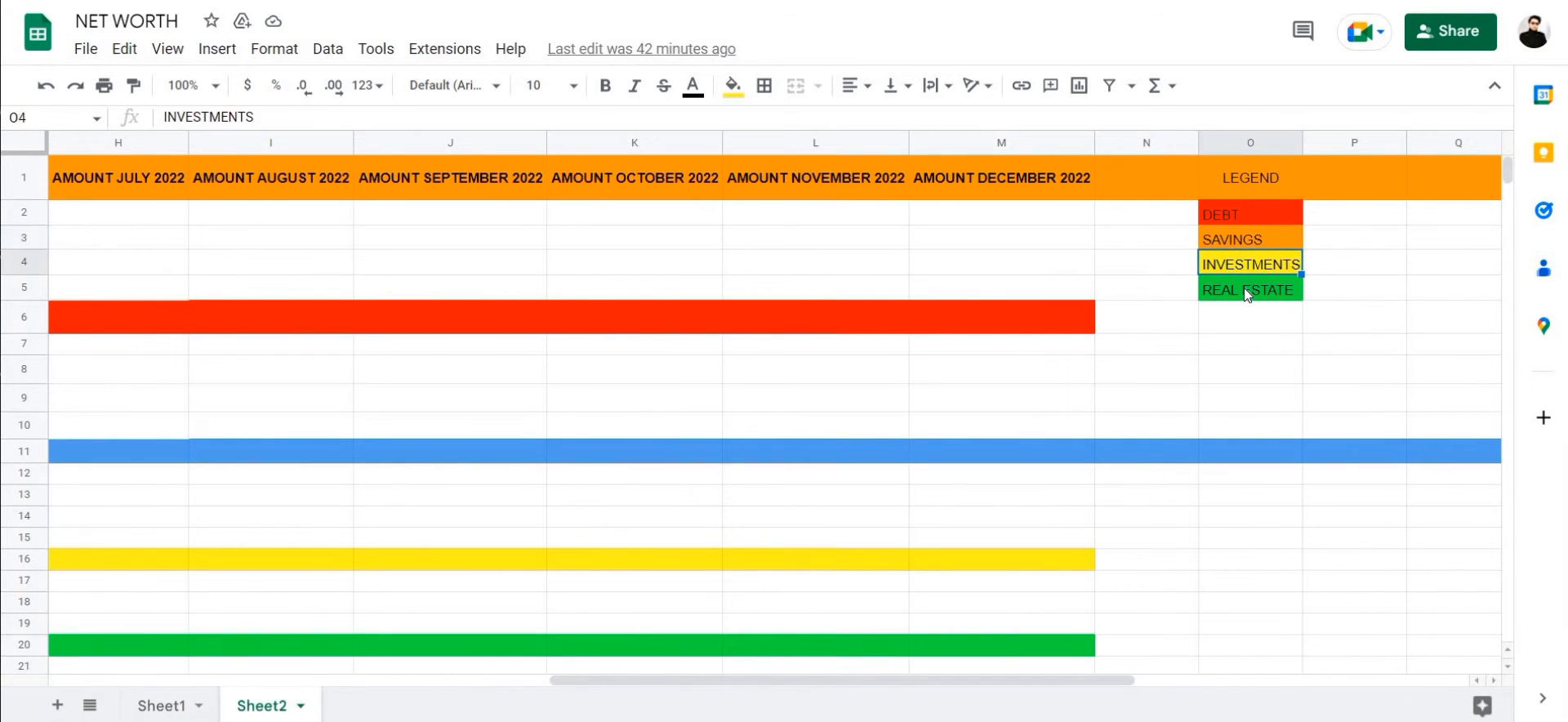
click(1243, 292)
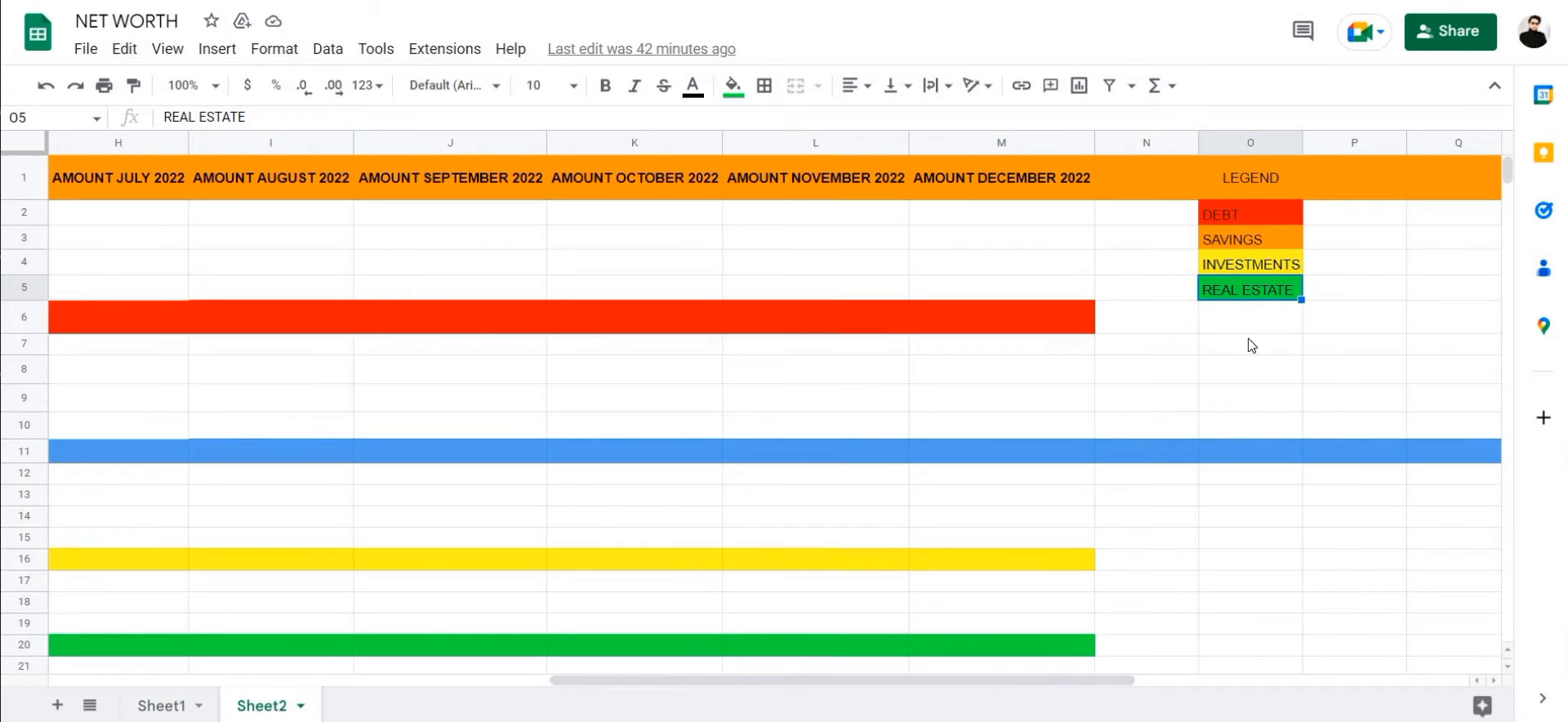
Step: Change the fill of the Savings legend cell O3 to blue so it corresponds to the savings rows
click(1233, 238)
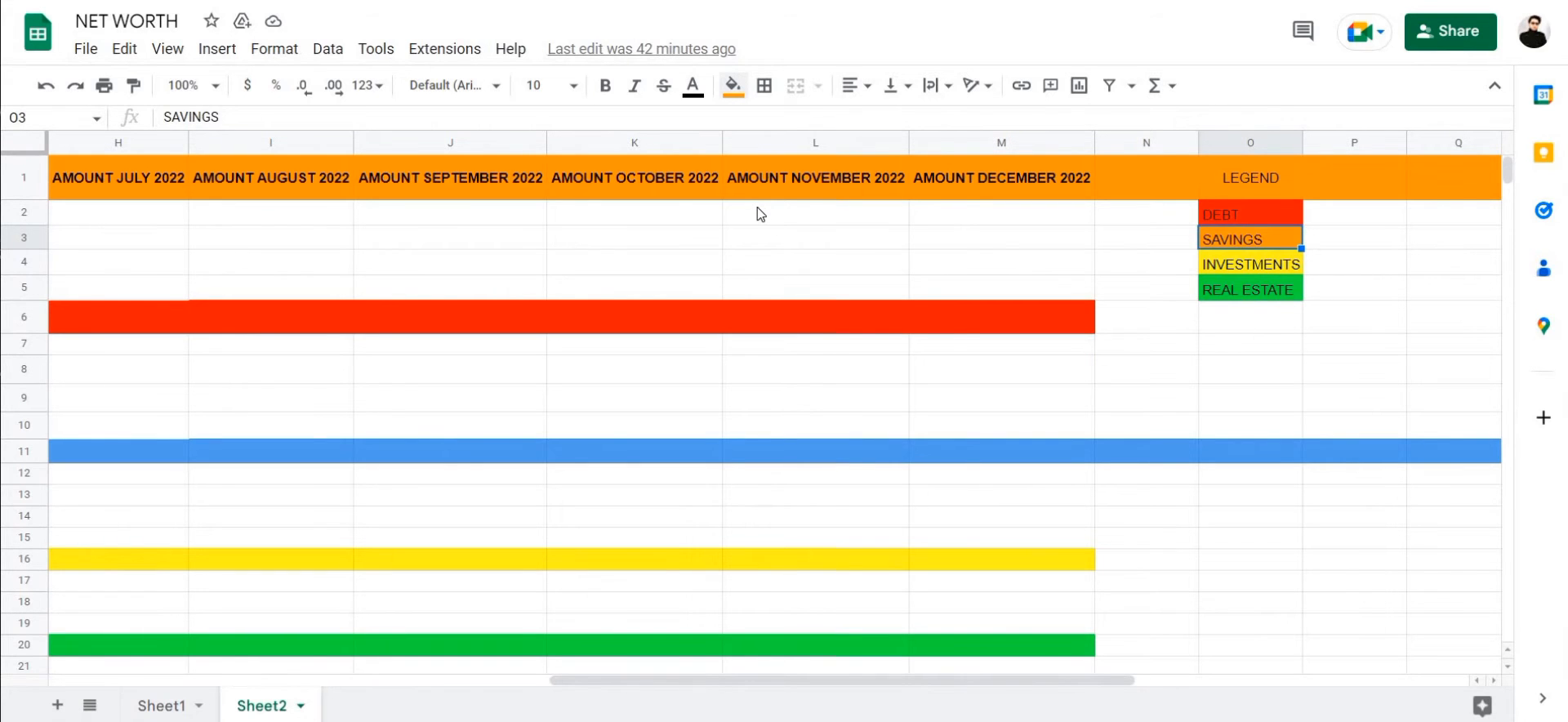
click(733, 85)
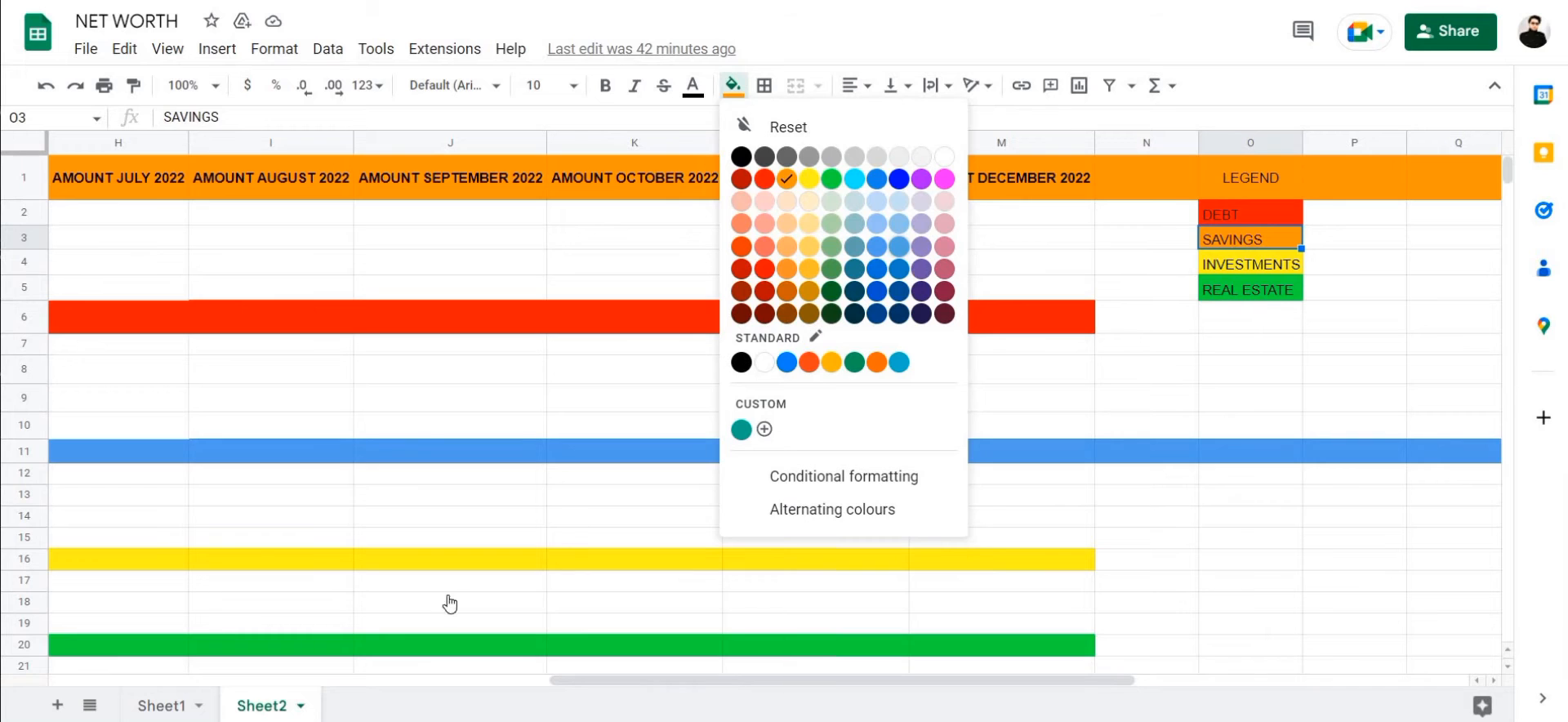
drag(615, 682, 131, 618)
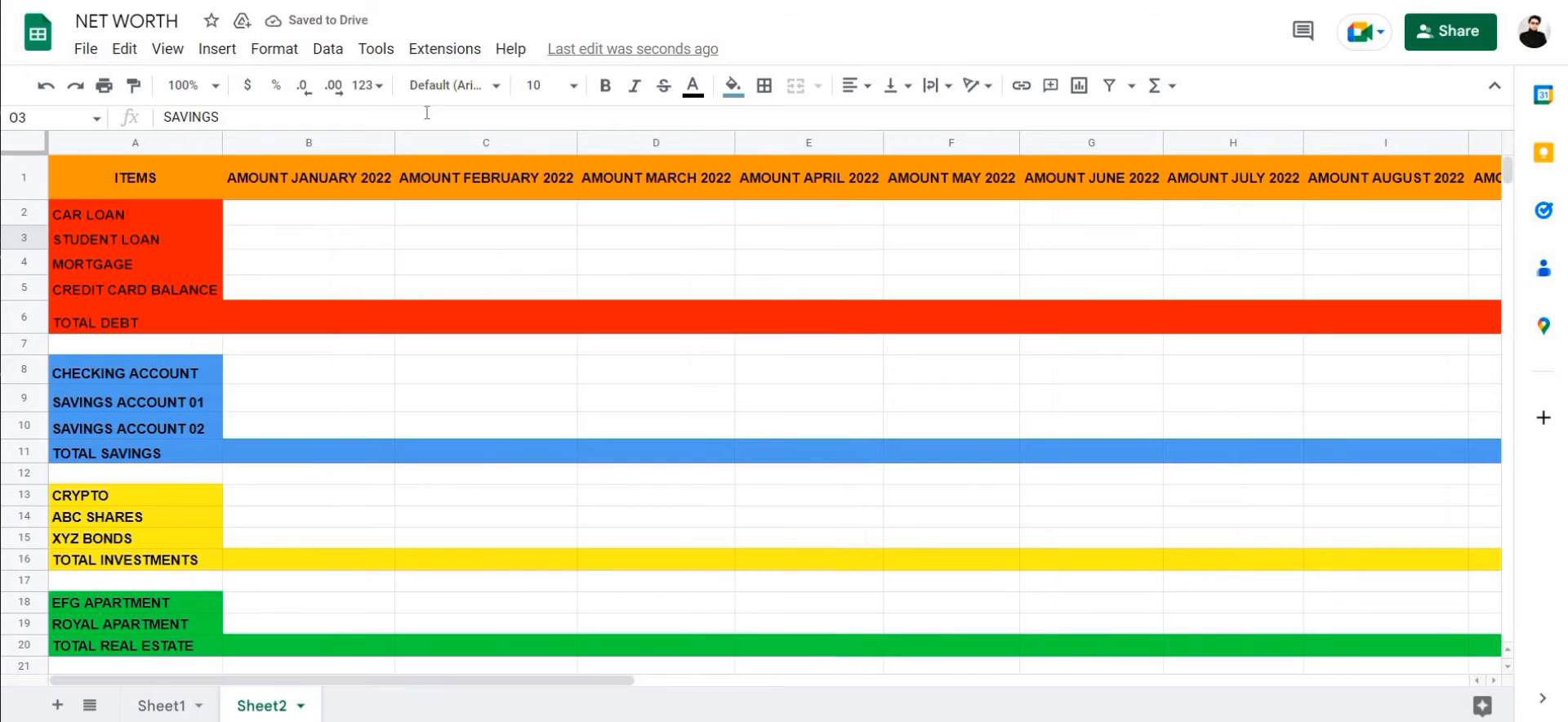
Step: Switch from the blank Sheet2 template to the filled-in Sheet1 and select the February total debt cell
click(417, 219)
click(327, 218)
click(812, 238)
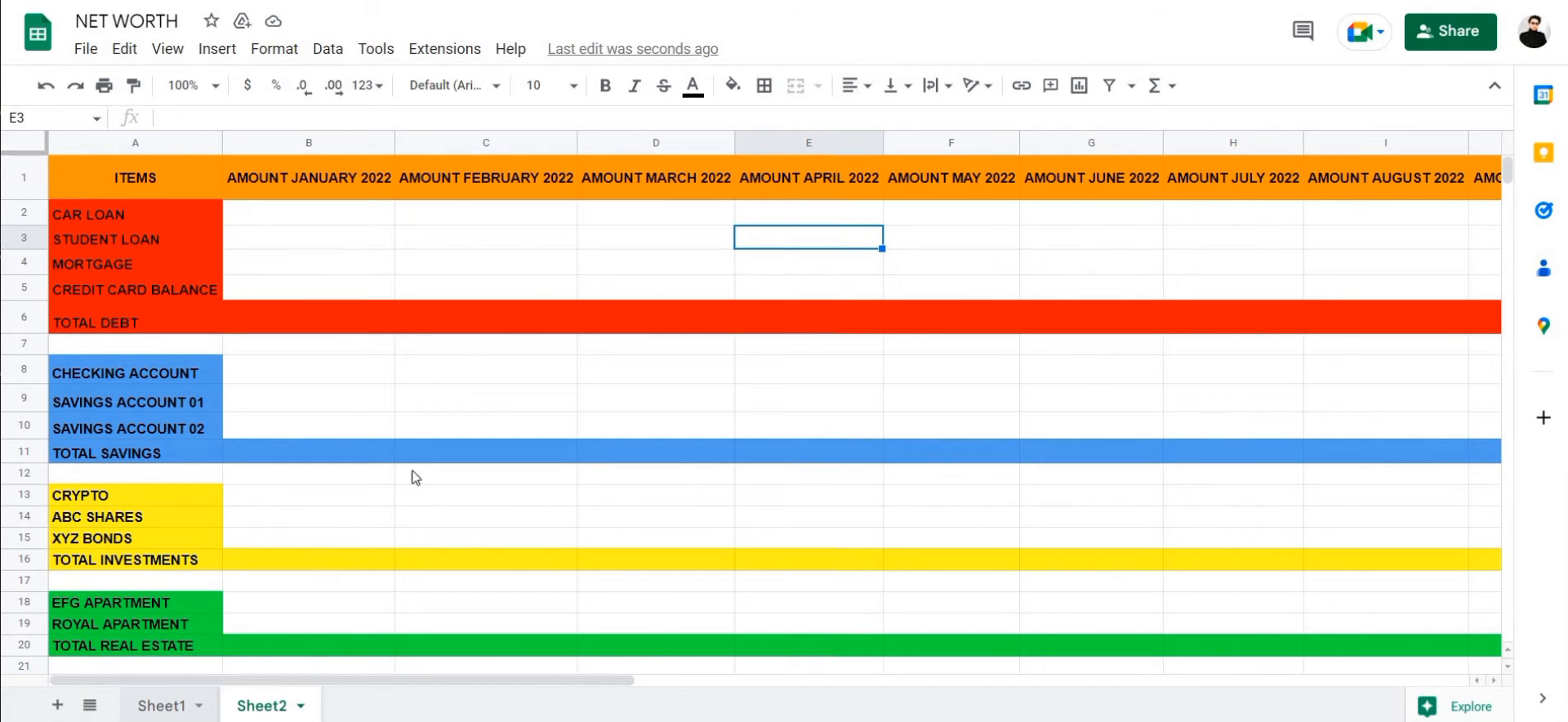
key(ctrl+shift+Page_Up)
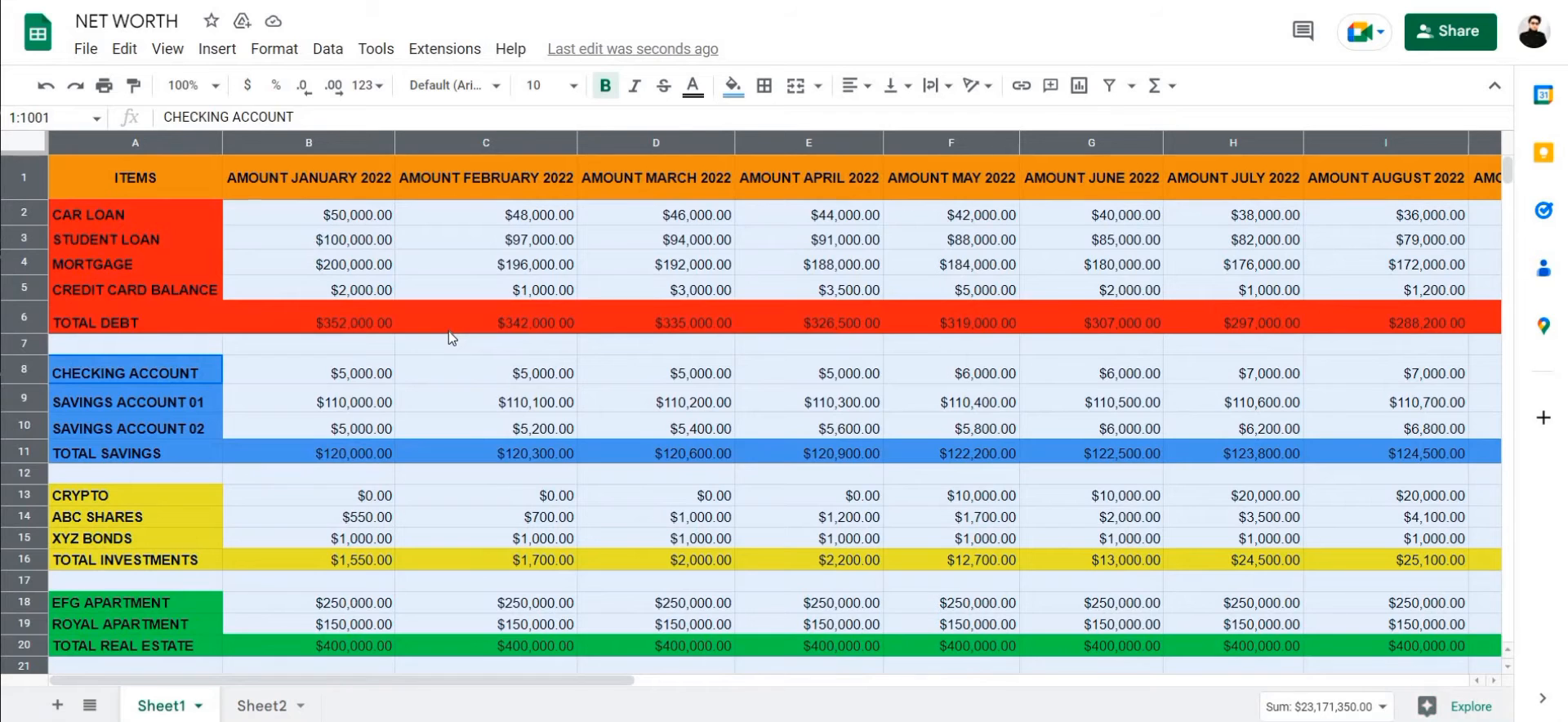
click(448, 331)
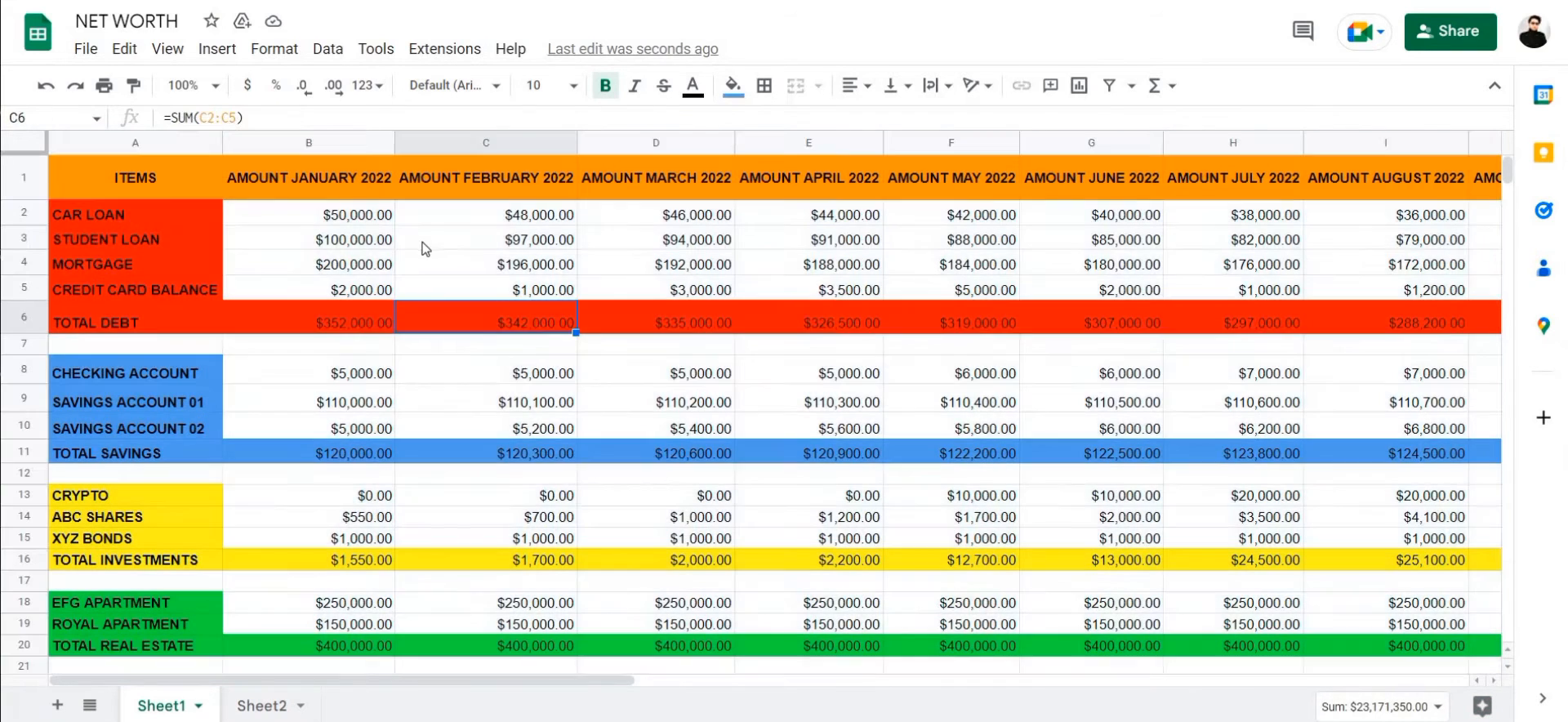
Step: Examine the debt amounts for January to March in B2:D5, following the car loan from month to month
click(334, 219)
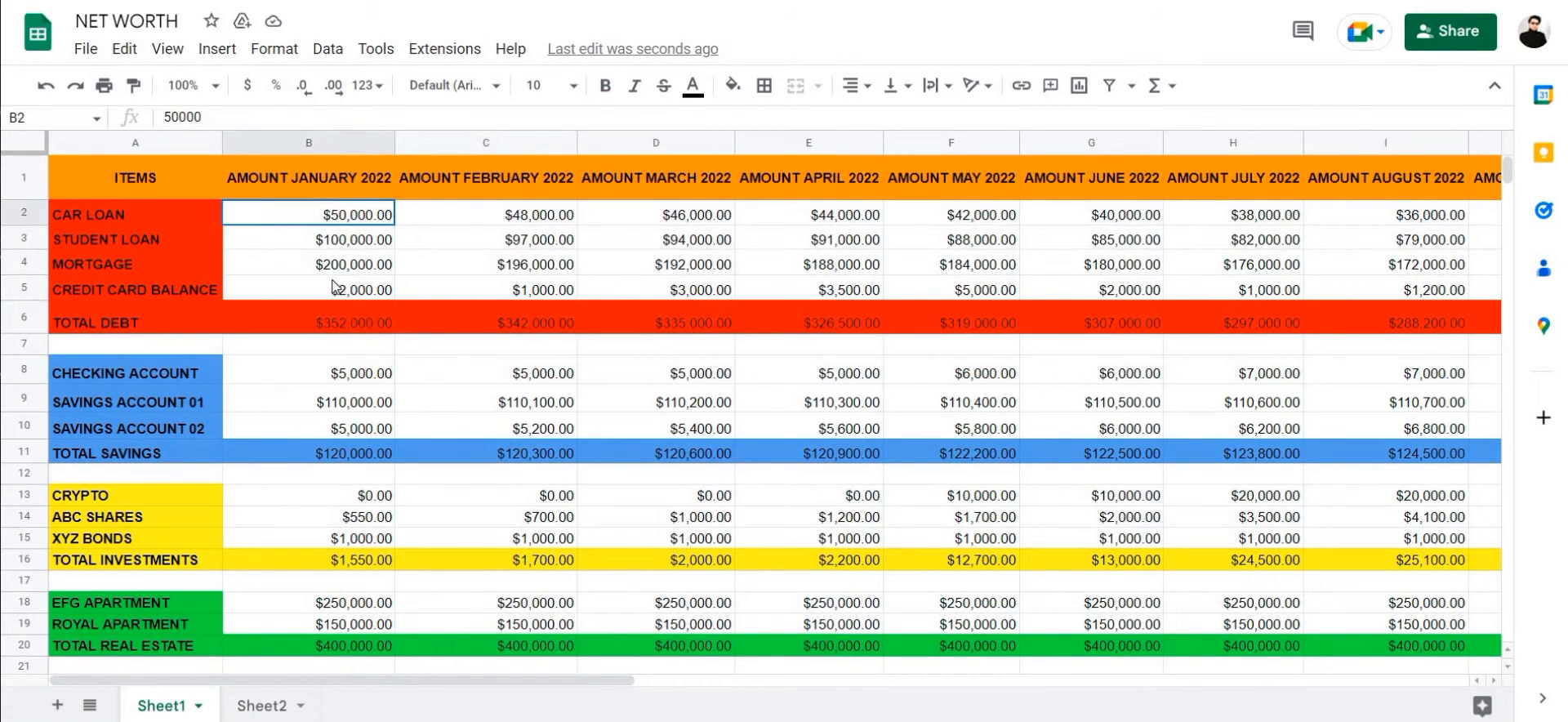
drag(334, 219, 334, 285)
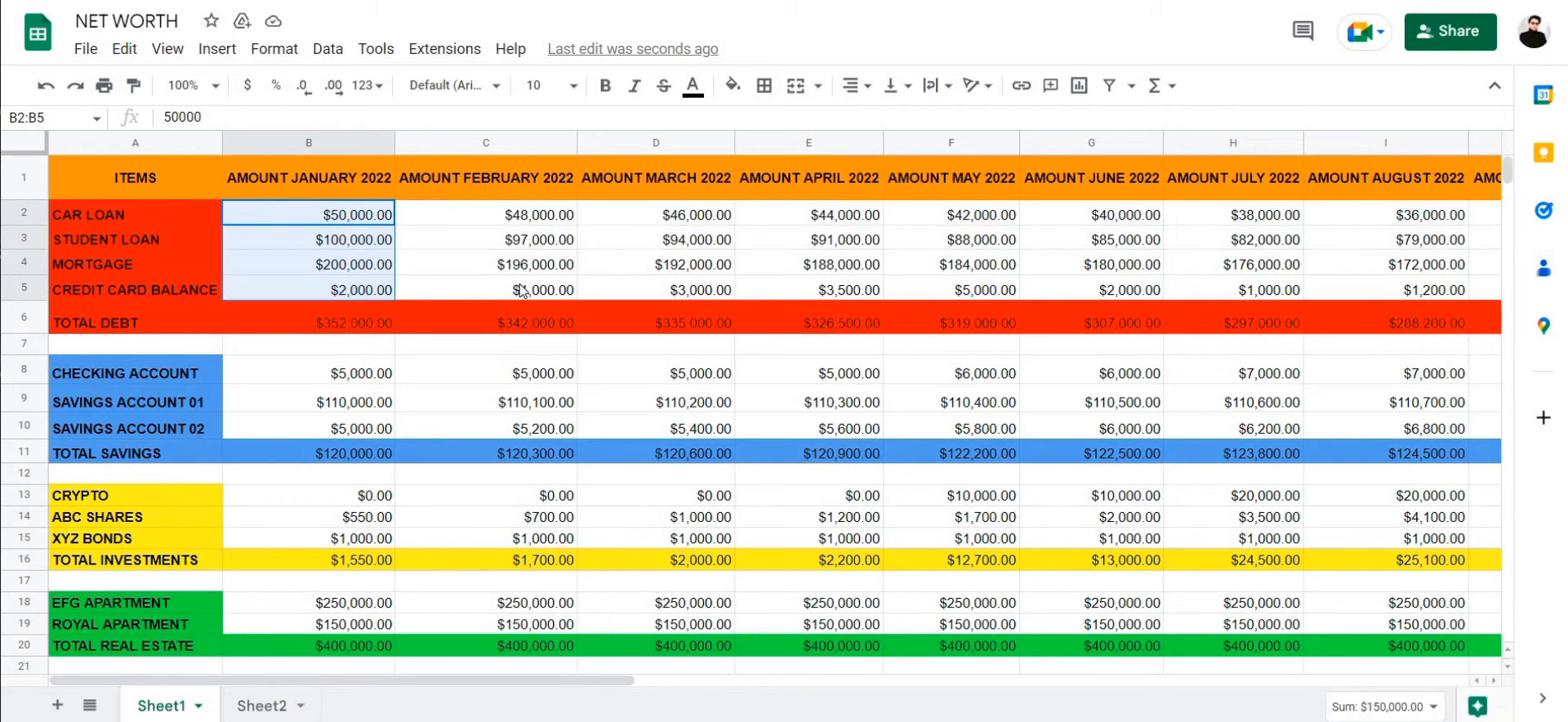
drag(506, 217, 511, 287)
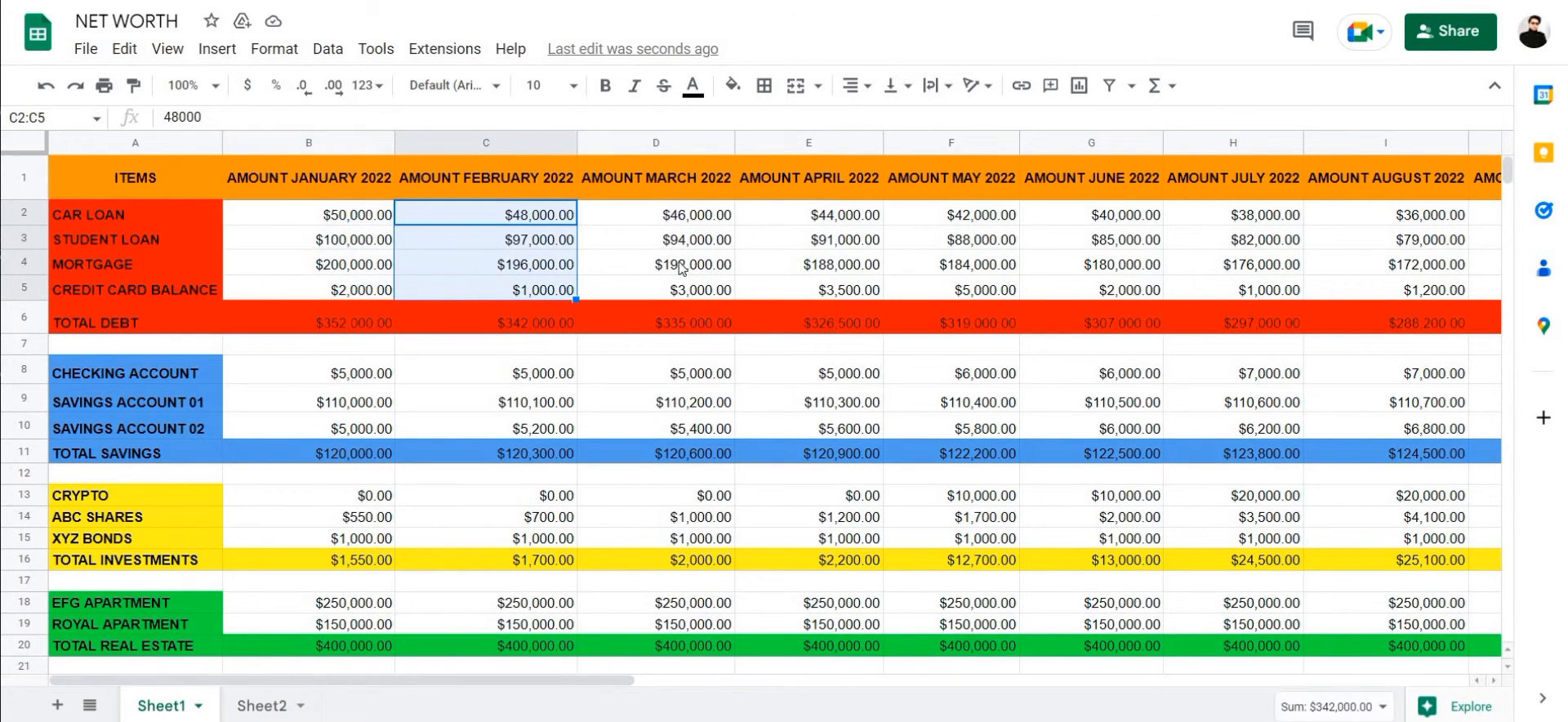
drag(678, 214, 678, 287)
click(326, 216)
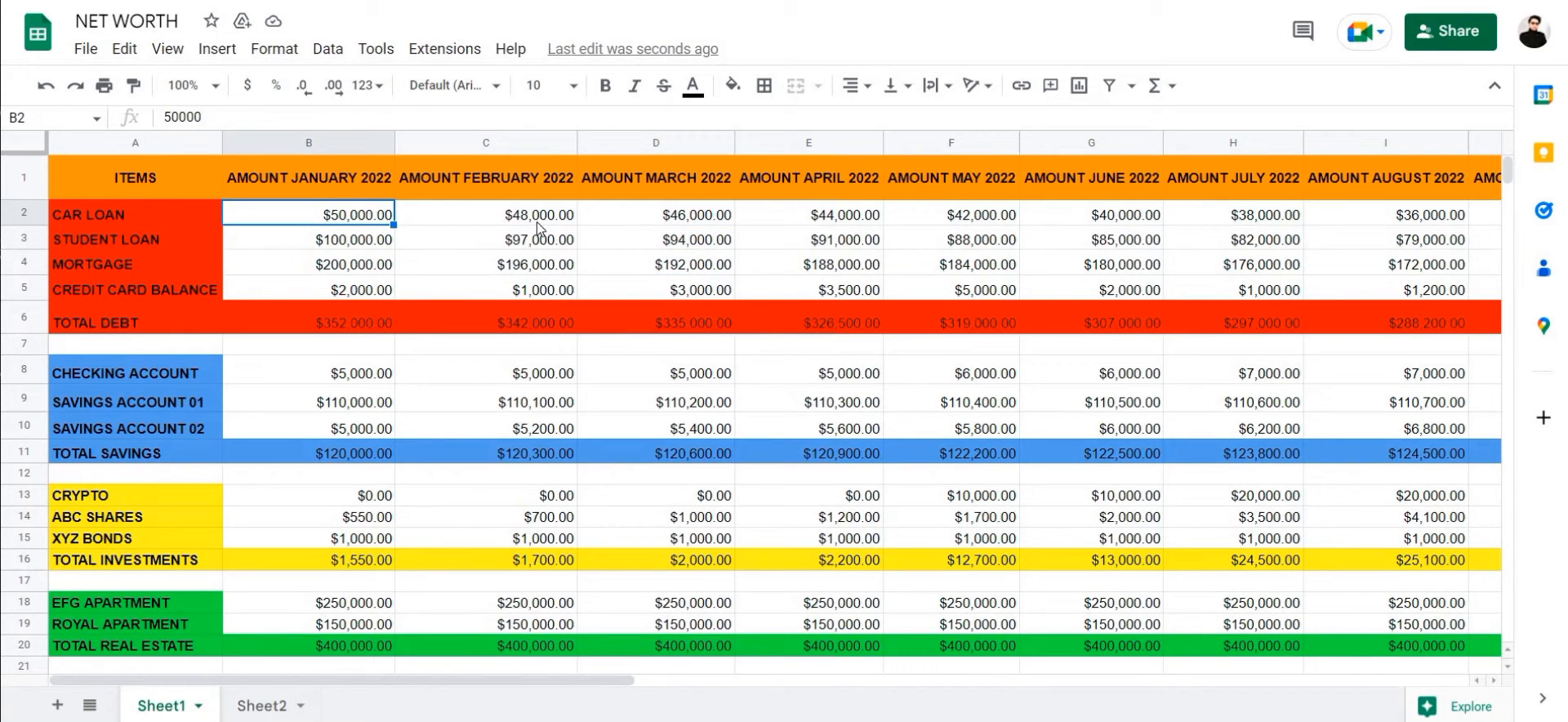
key(Right)
key(Right)
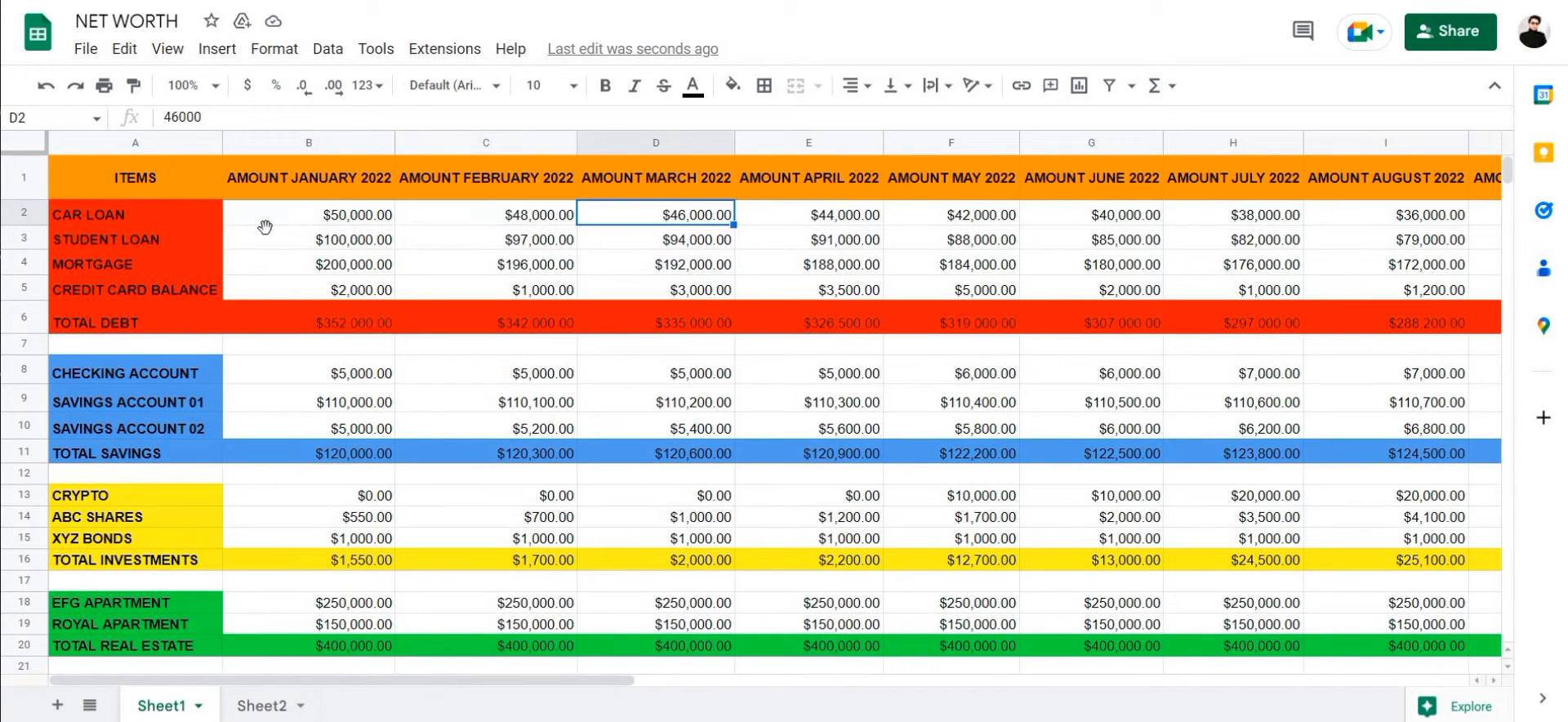
click(266, 237)
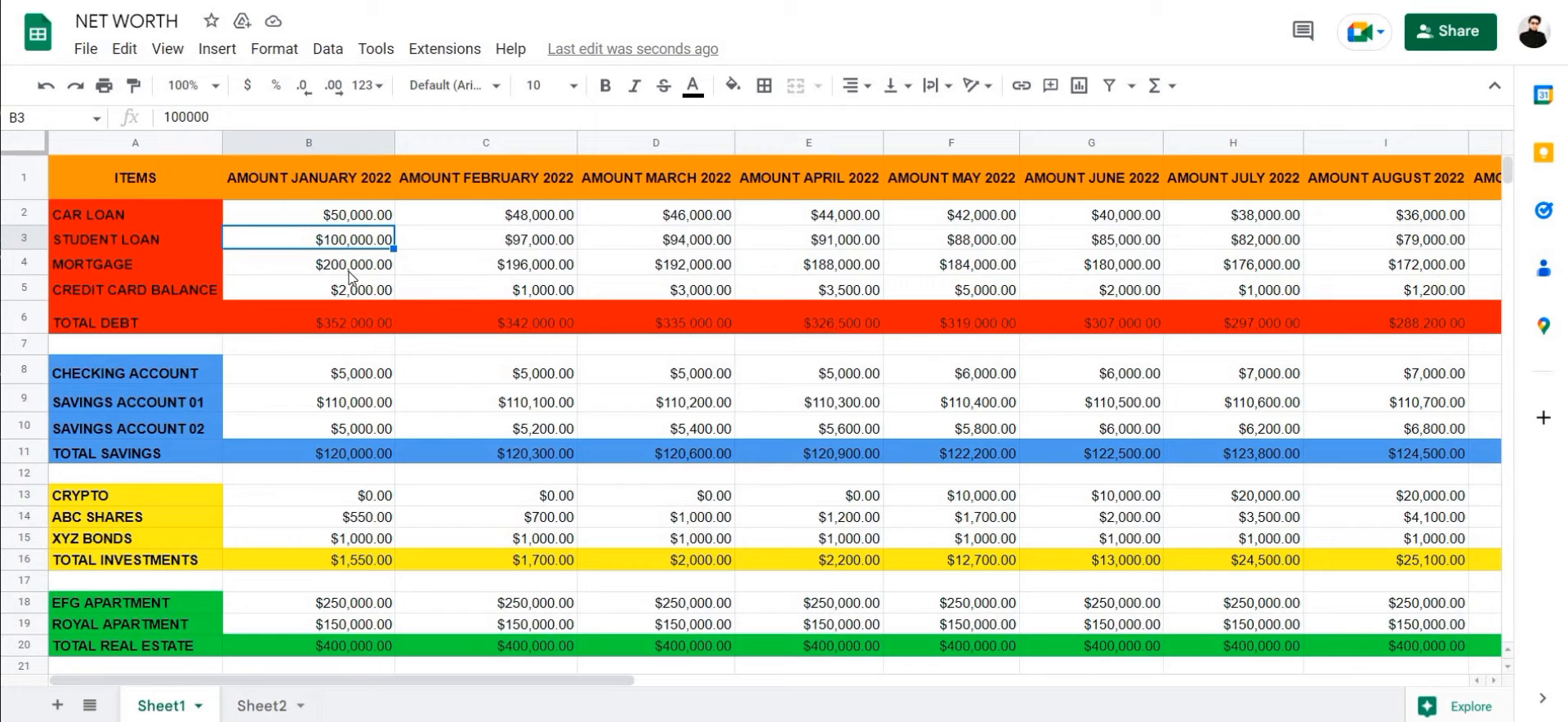
Step: Review the savings, investment, real estate and net worth rows and the monthly columns through December 2022
scroll(374, 290, down, 1)
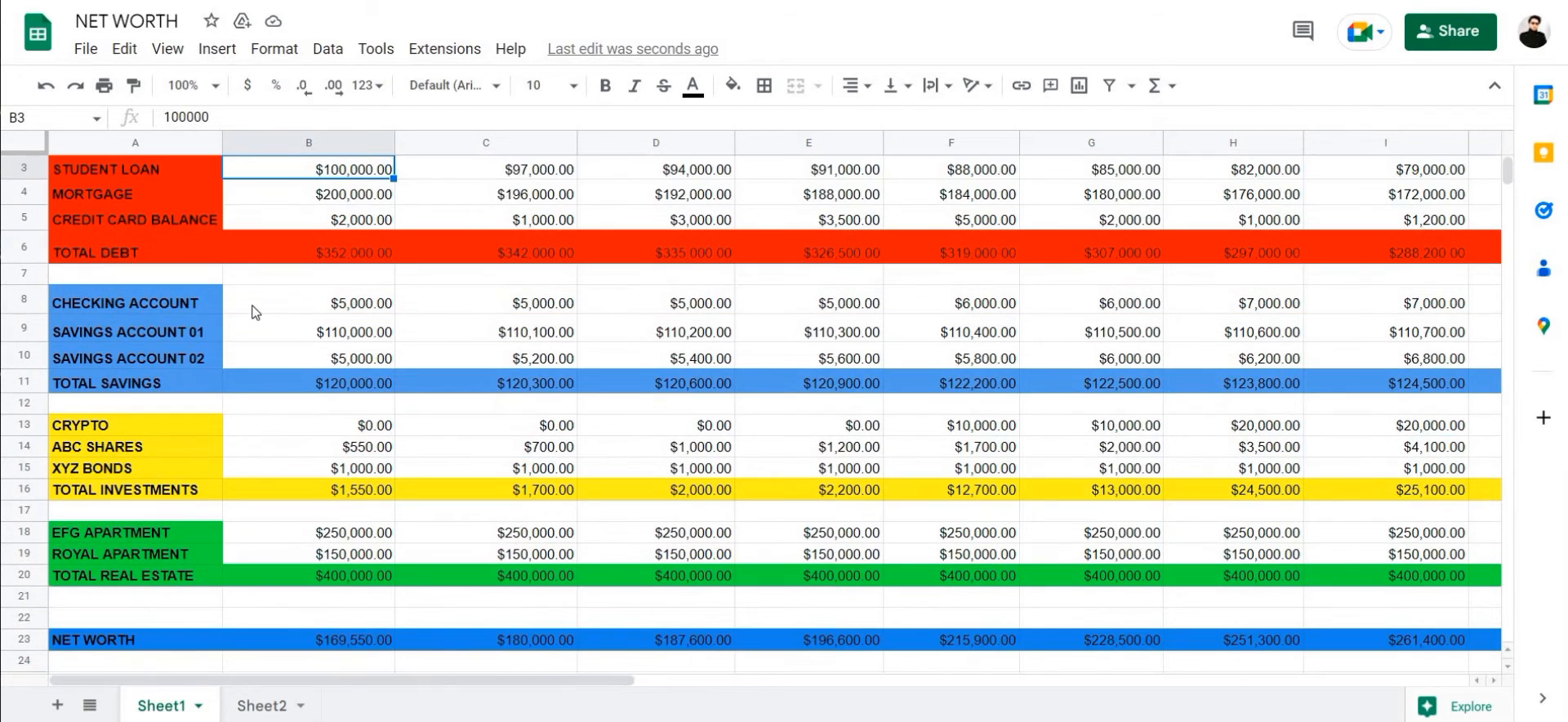
click(322, 304)
click(322, 335)
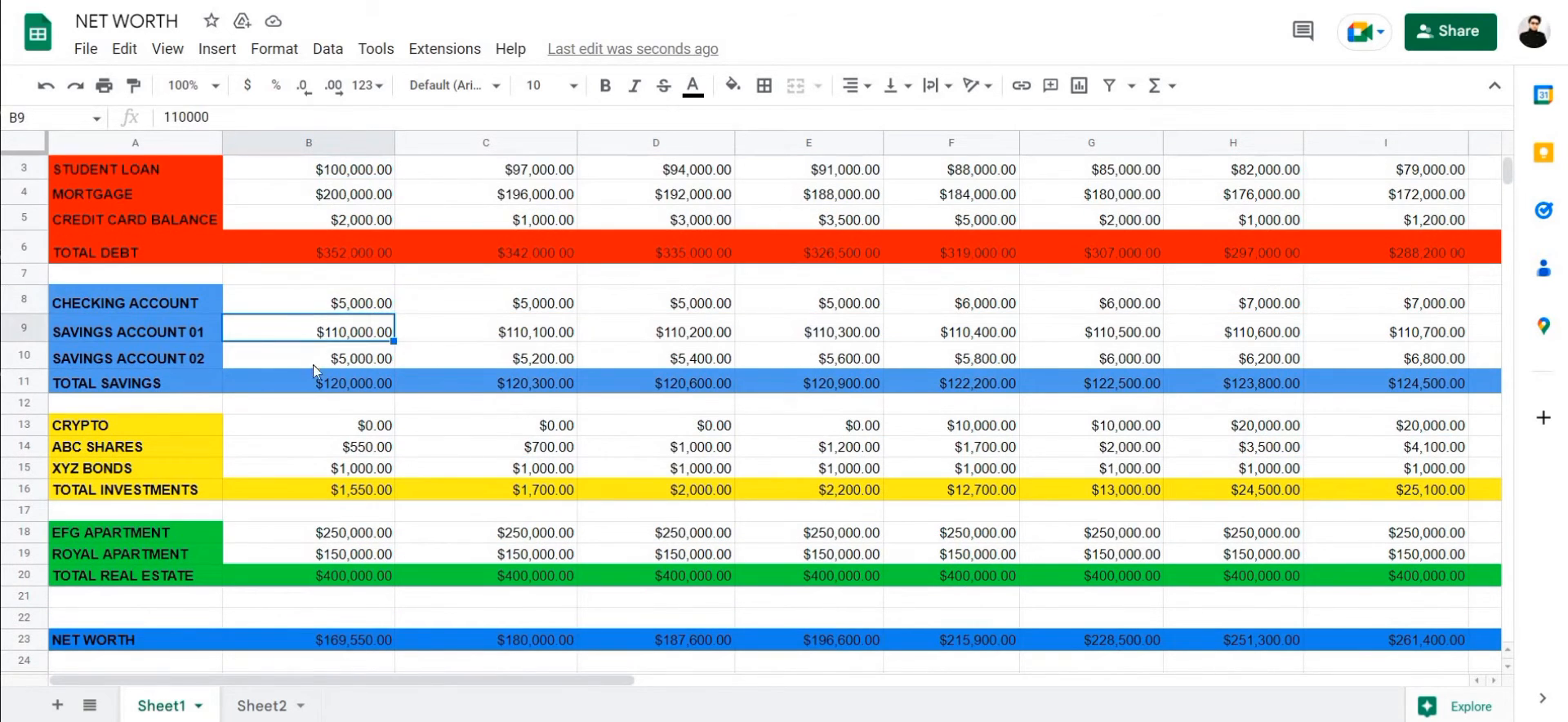
scroll(349, 451, down, 1)
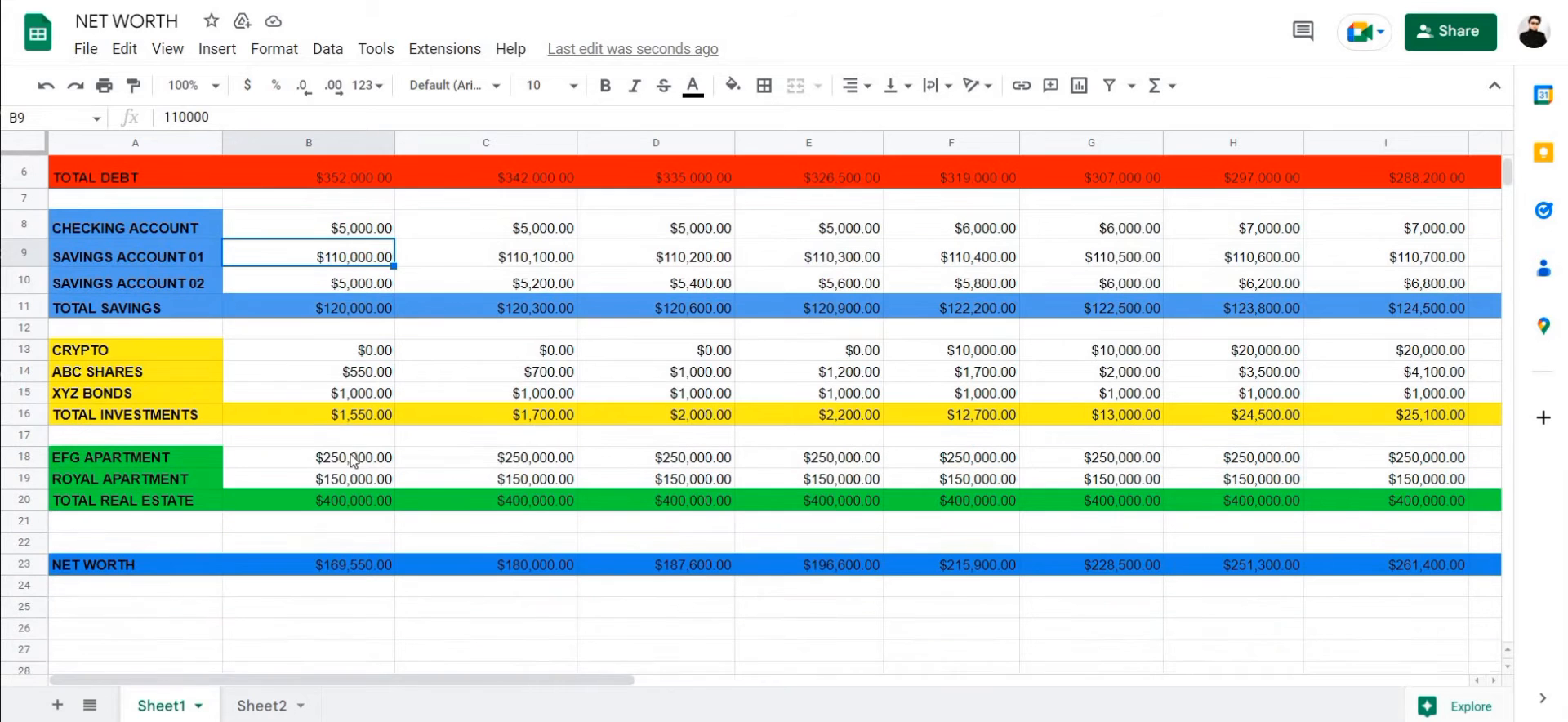
scroll(539, 469, up, 2)
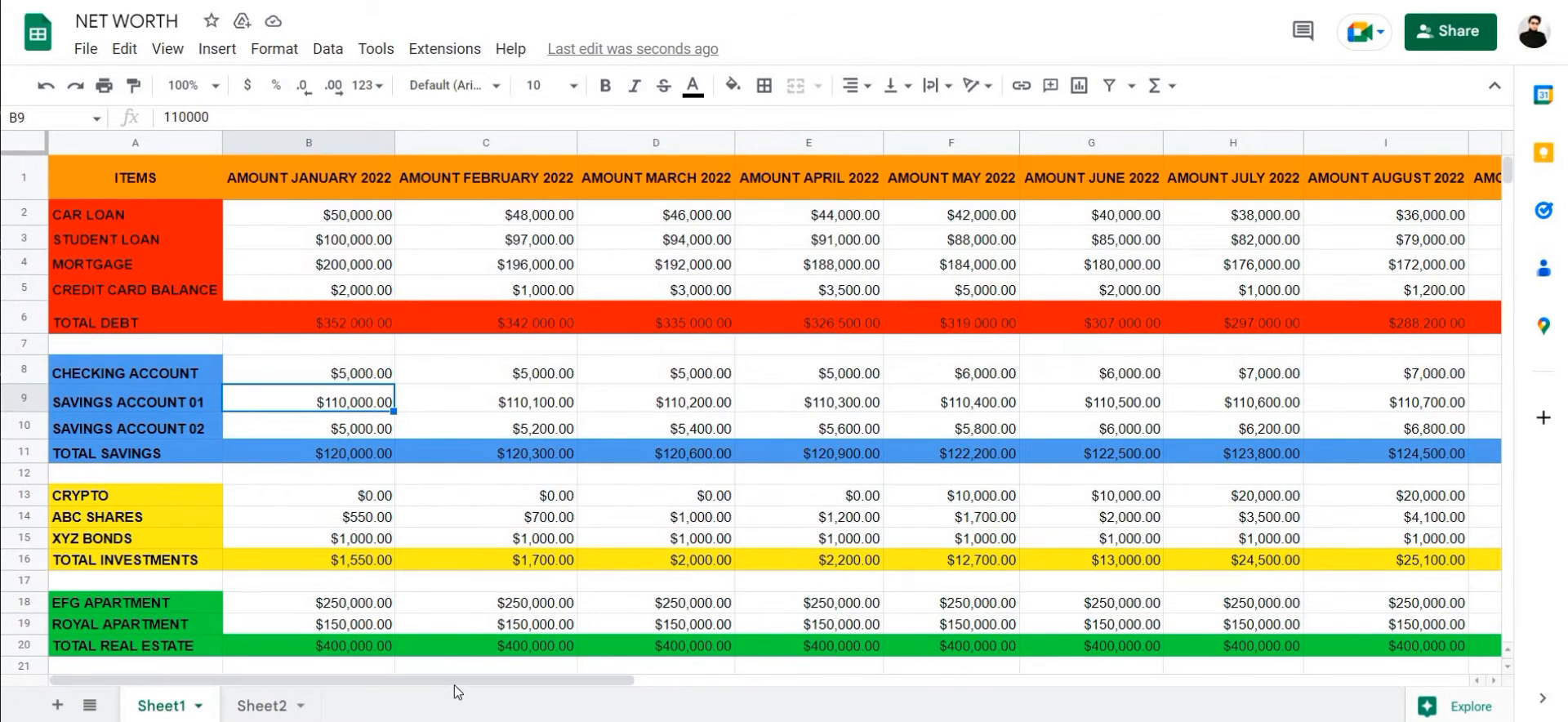
drag(454, 682, 894, 618)
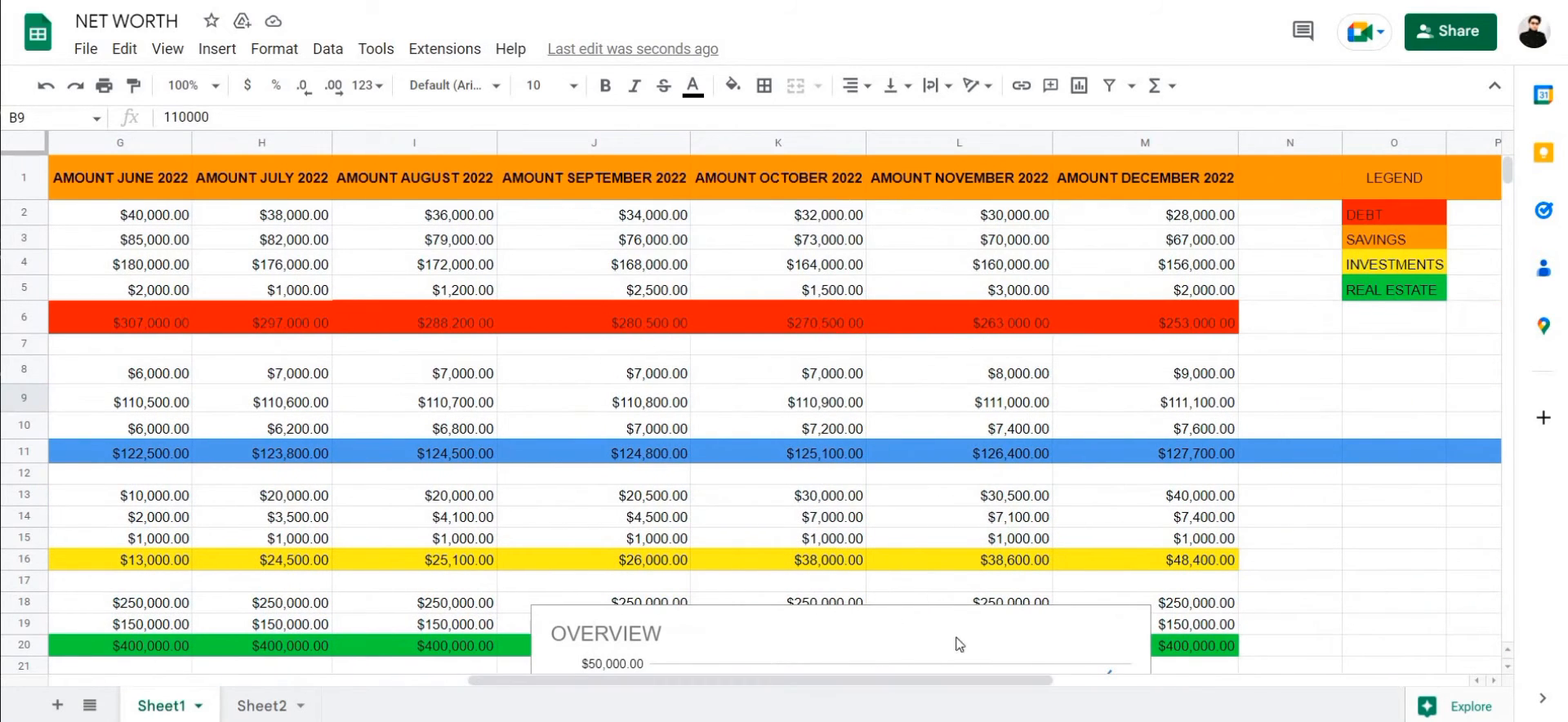
drag(502, 682, 240, 682)
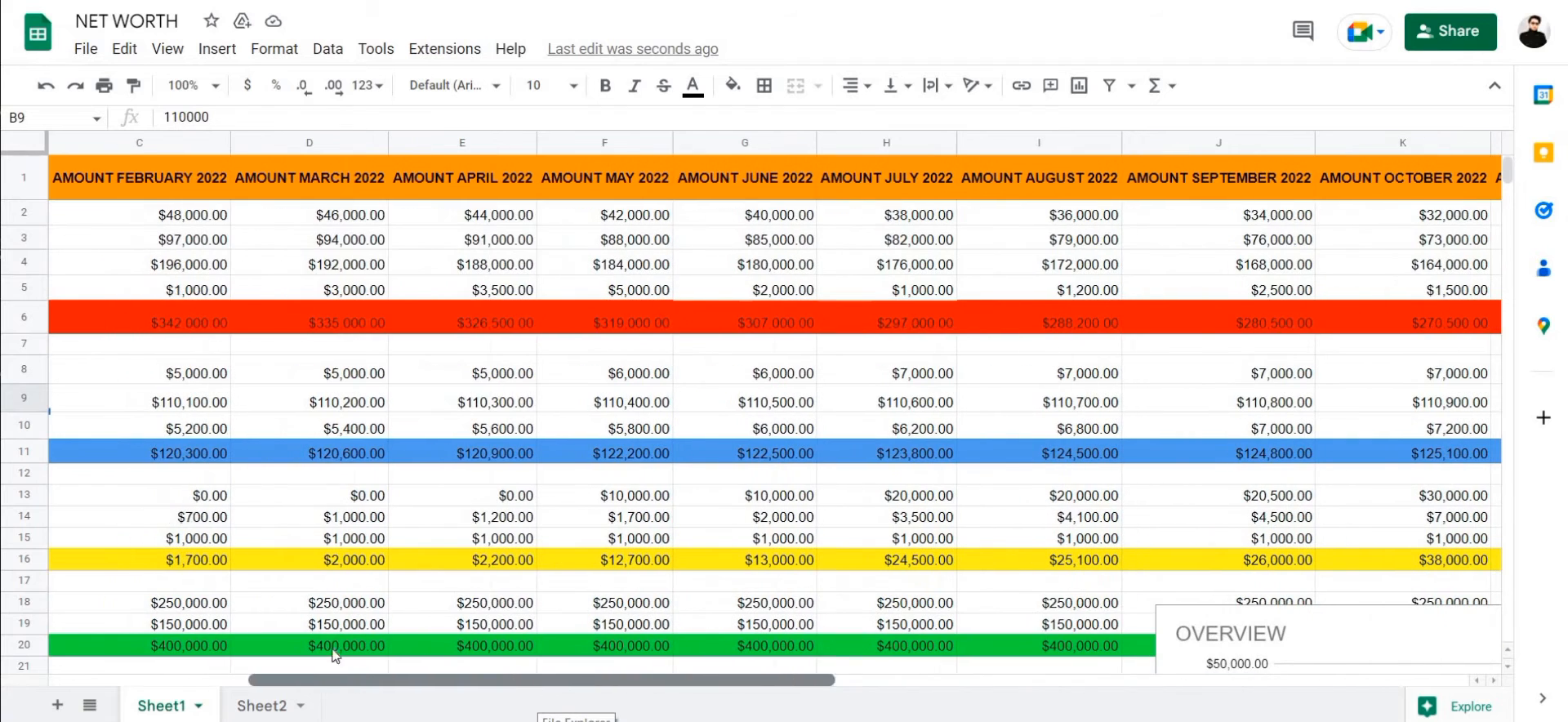
Step: Bring the Overview line chart fully into view over the sheet and delete it
click(1350, 657)
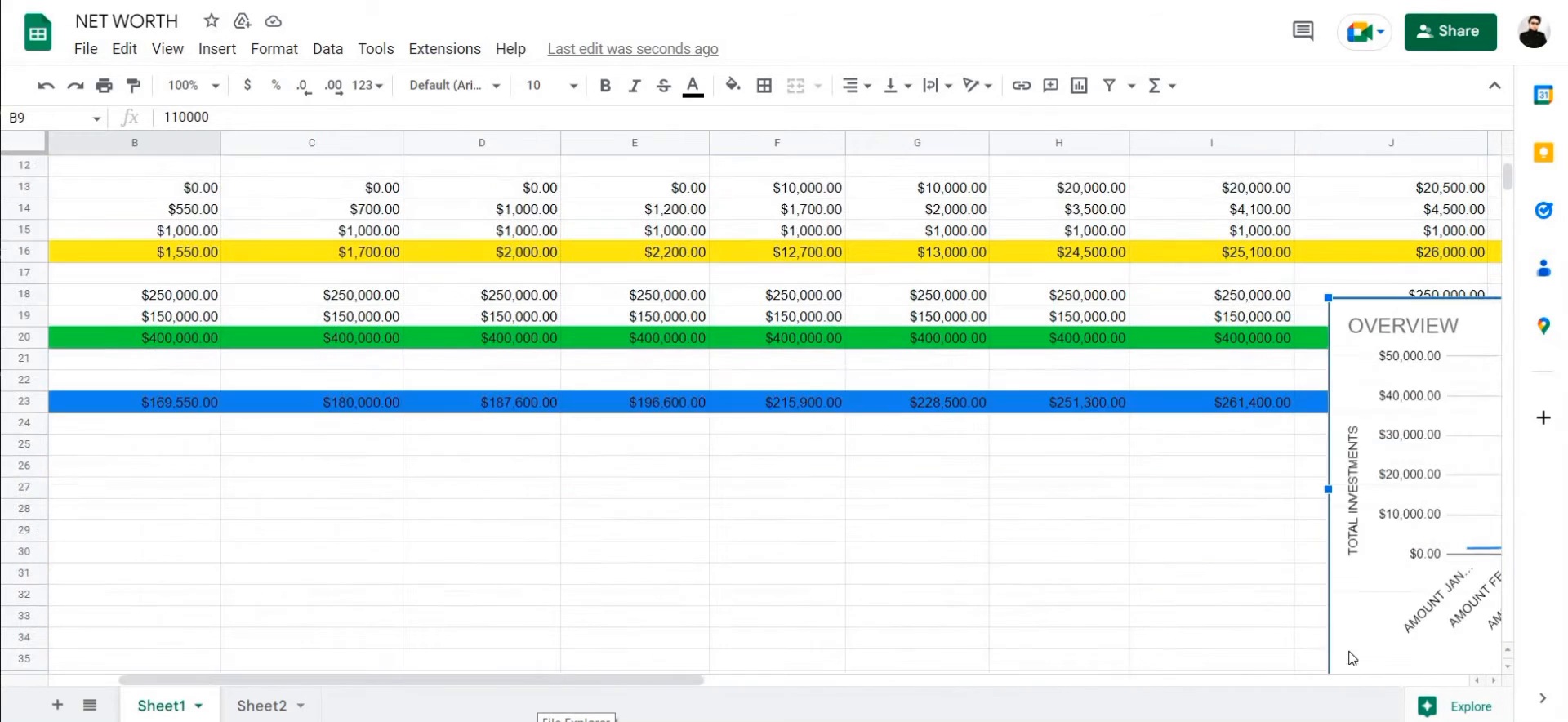
drag(1437, 527, 383, 388)
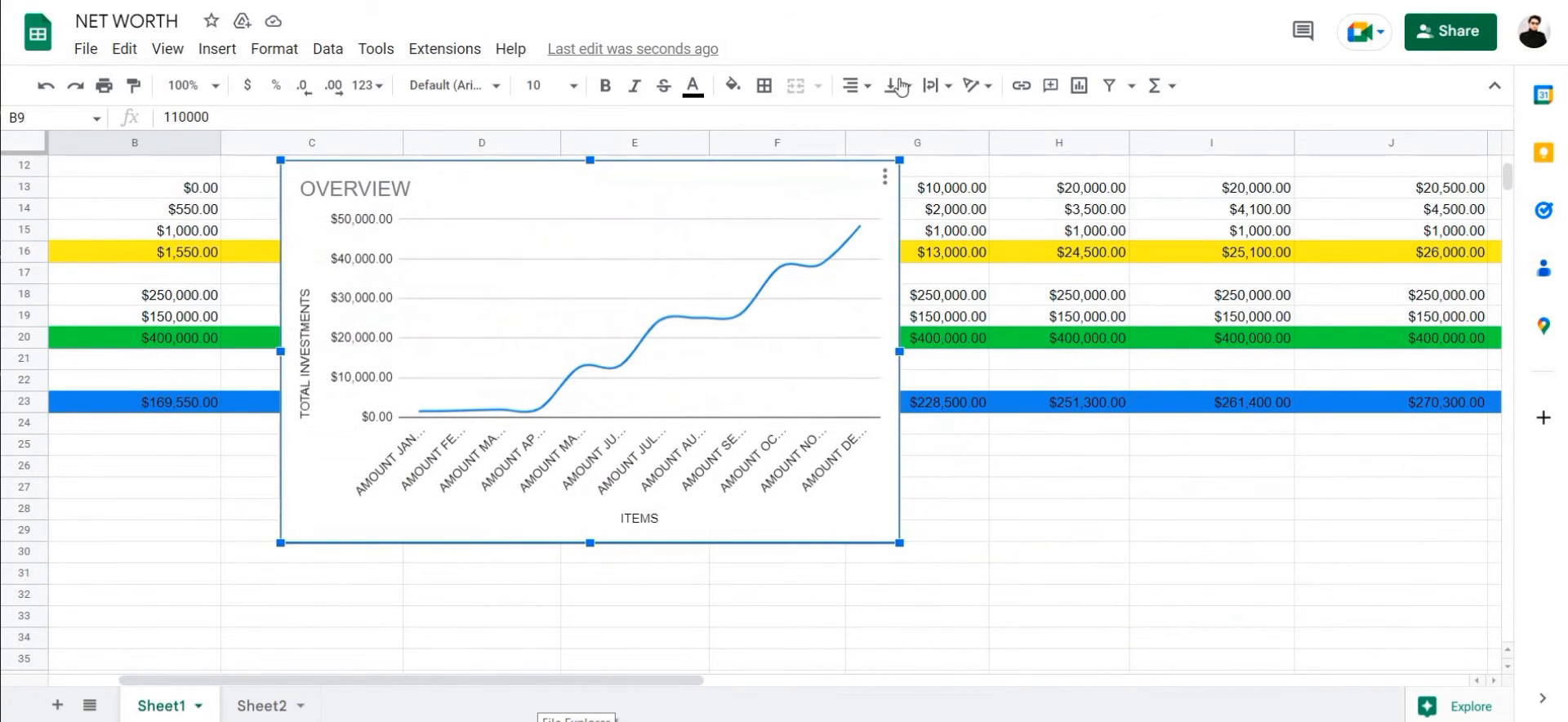
click(884, 177)
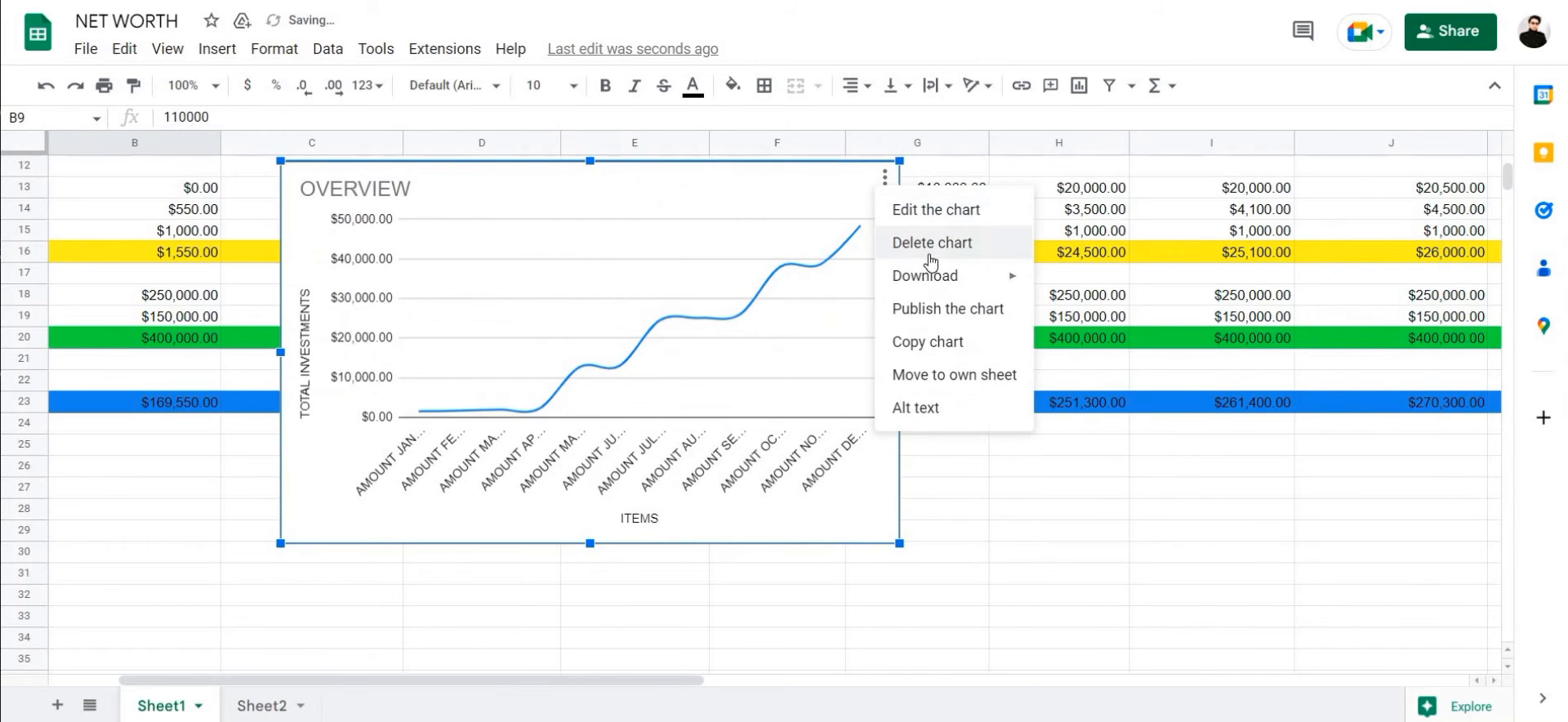
click(931, 243)
Step: Inspect the total debt formulas for January through May in B6:F6
scroll(227, 649, left, 2)
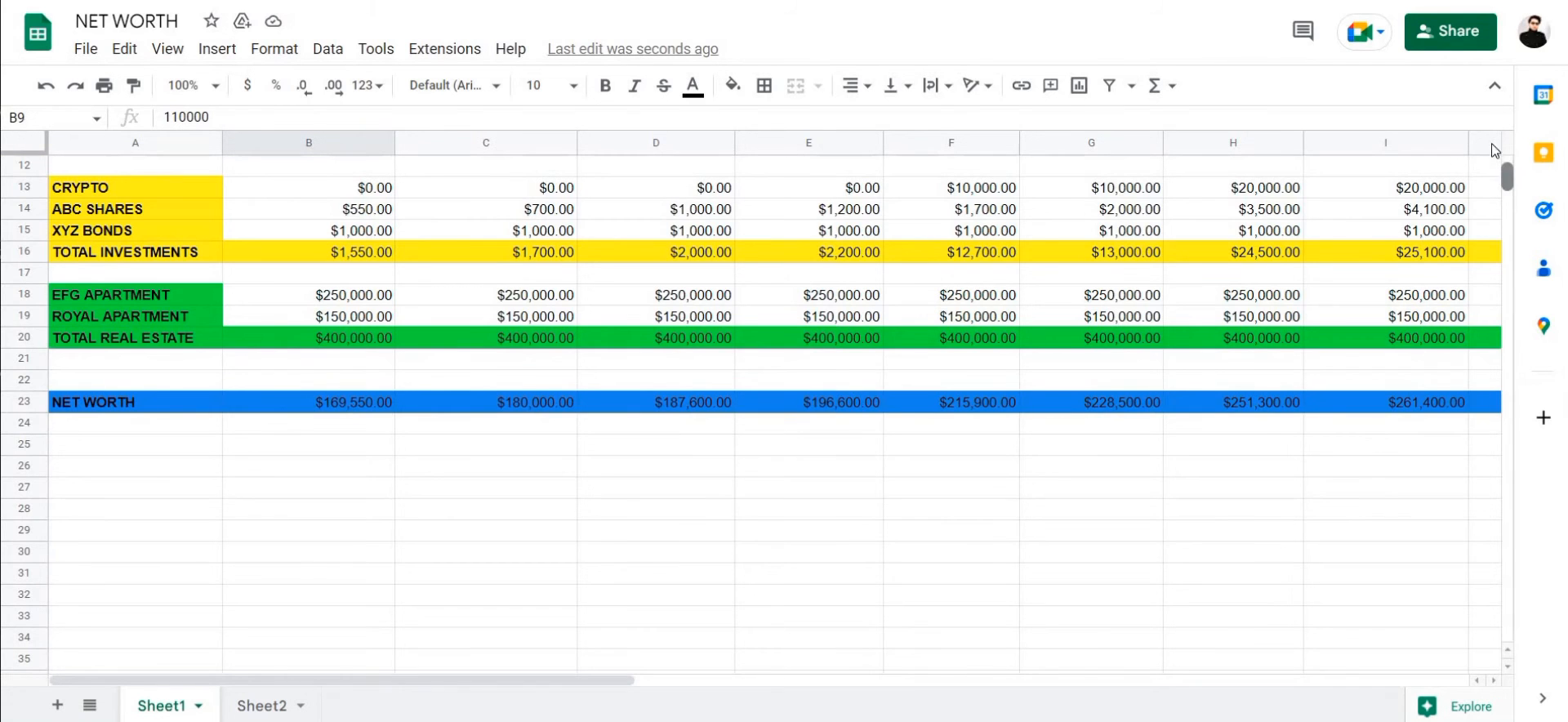
drag(1508, 186, 1508, 167)
click(325, 311)
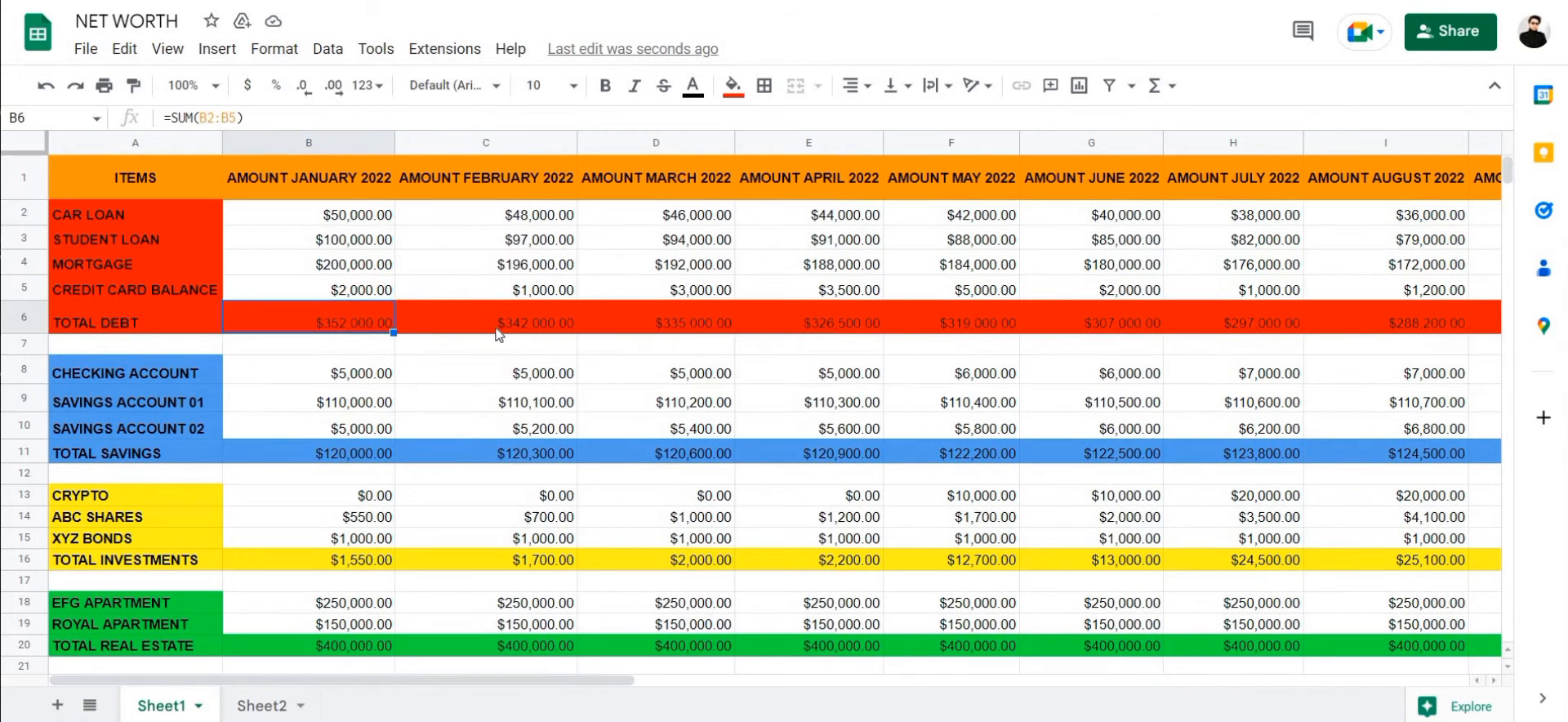
click(498, 333)
click(697, 310)
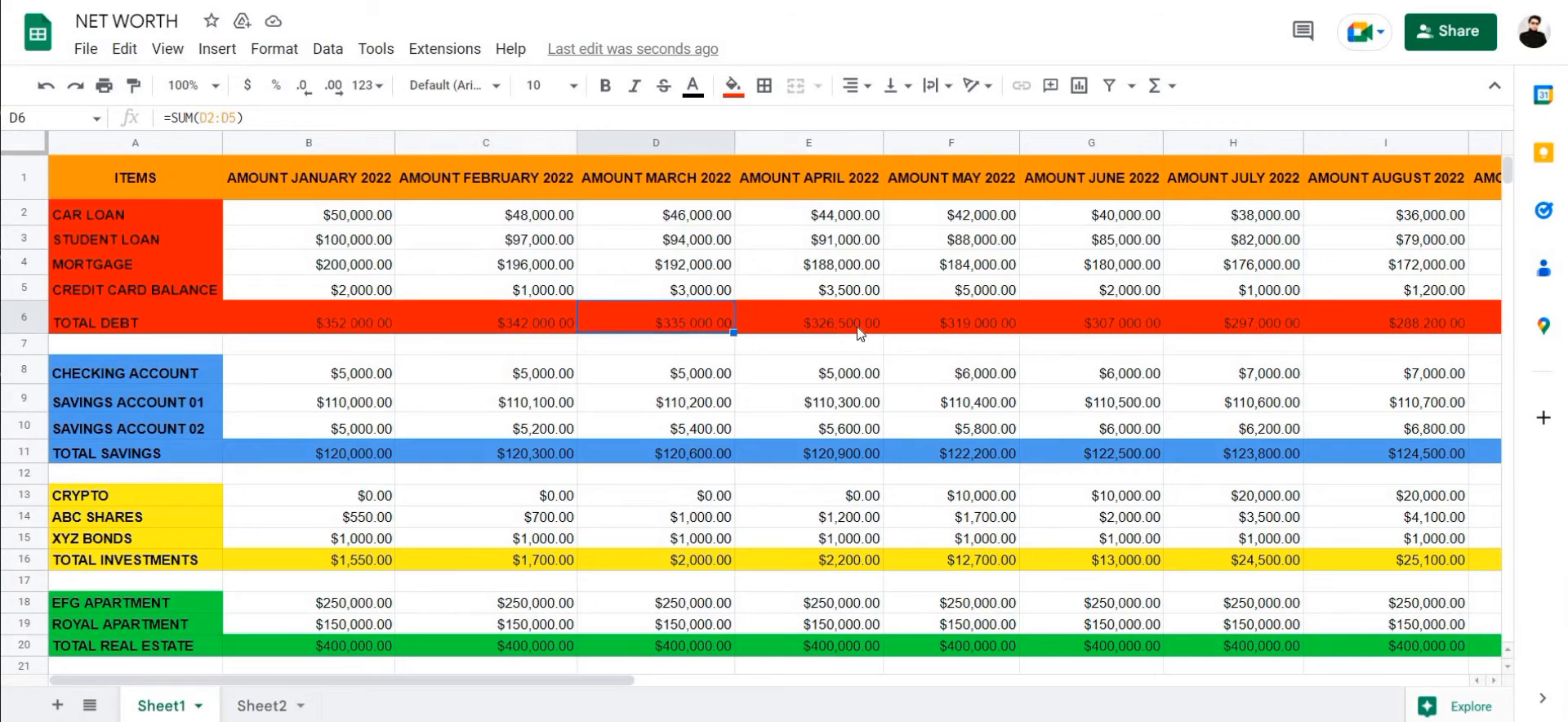
click(859, 331)
click(947, 311)
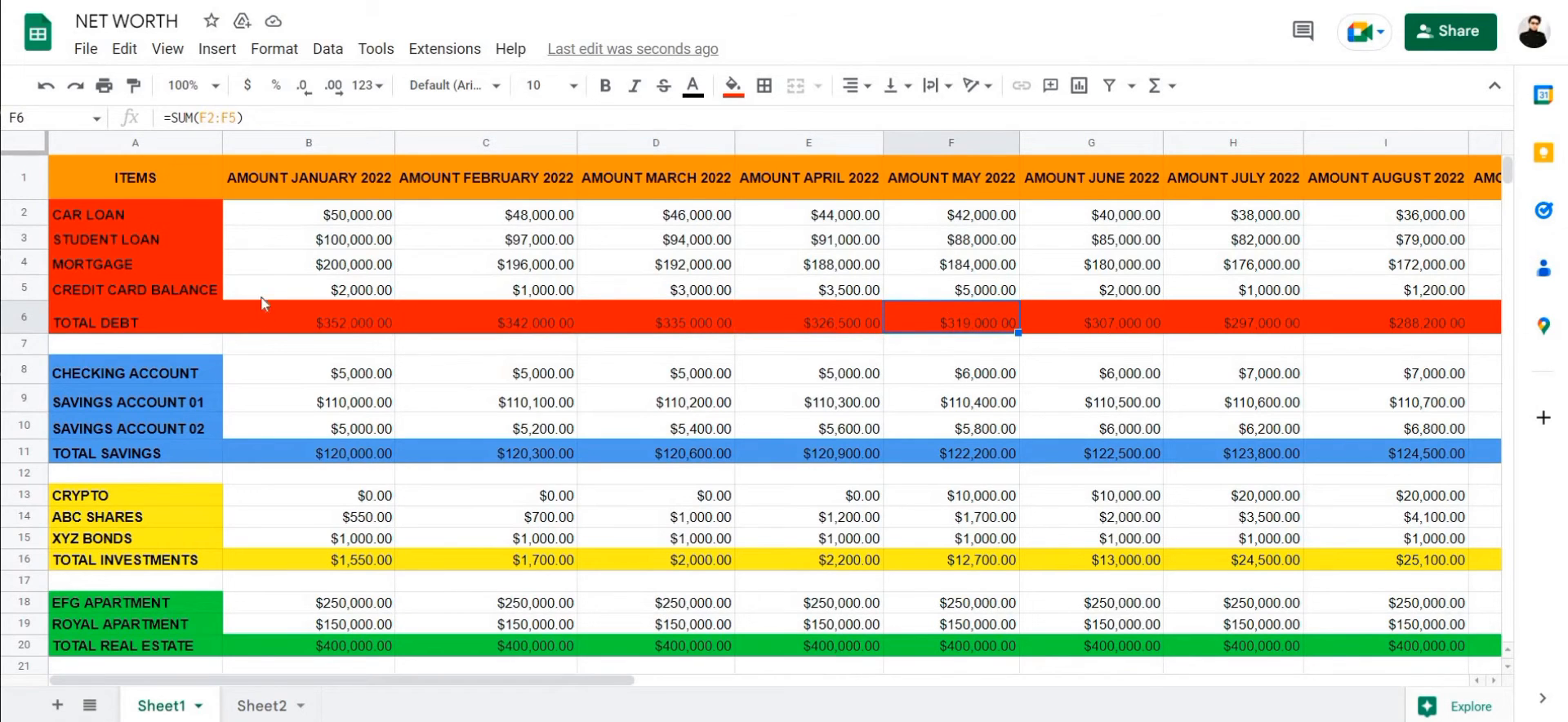
Step: Examine the SUM formula and its referenced range in the January total debt cell B6
click(348, 331)
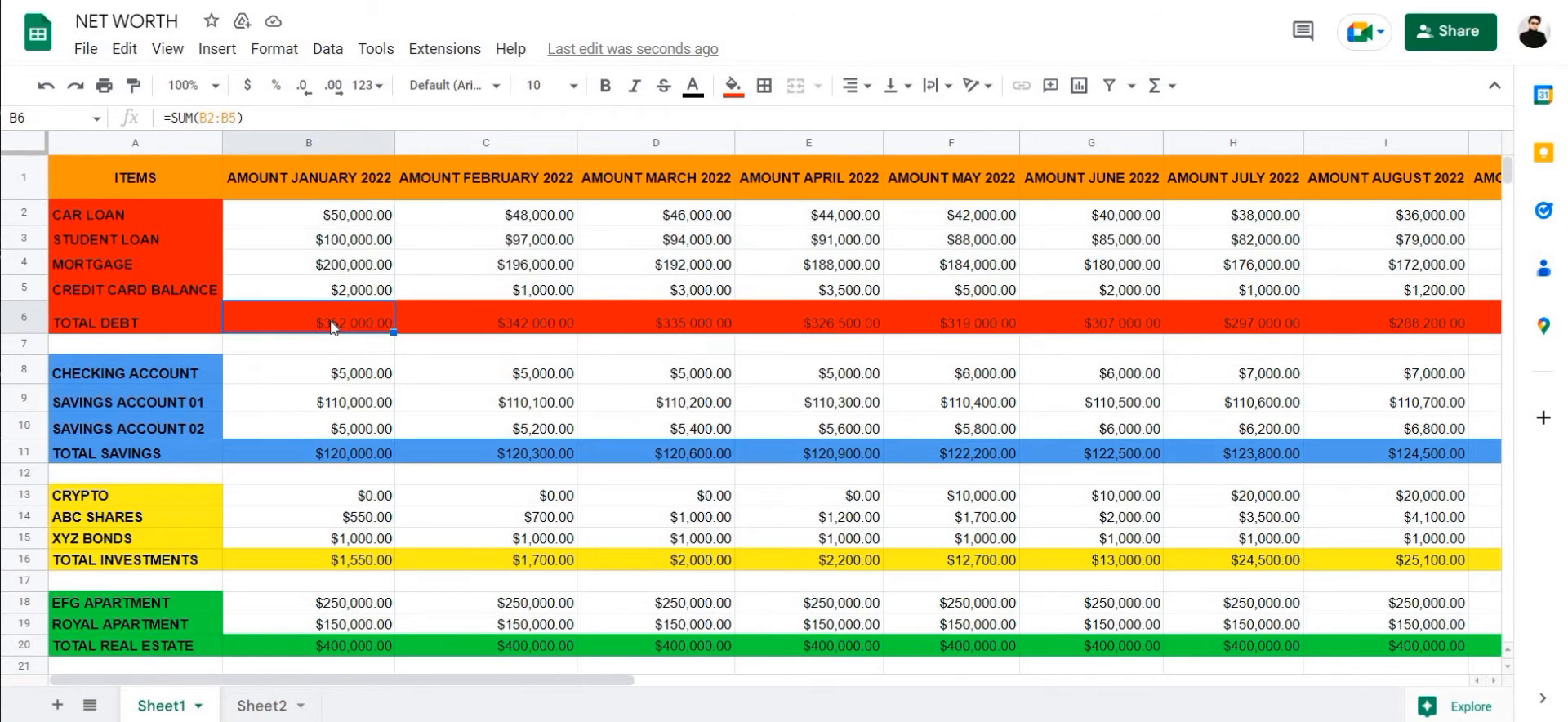
click(197, 117)
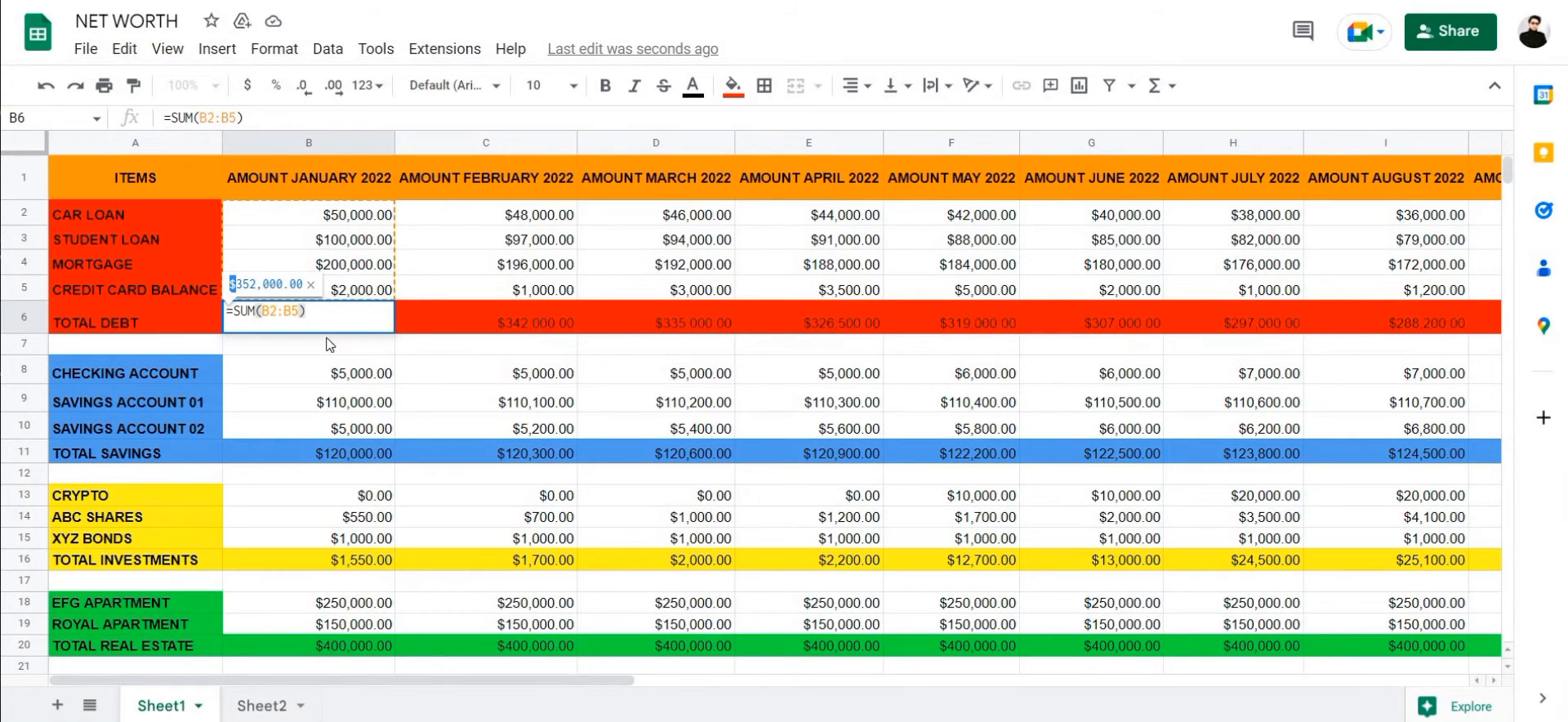
key(Return)
Step: Copy the January total debt formula from B6 across to May in F6
click(330, 309)
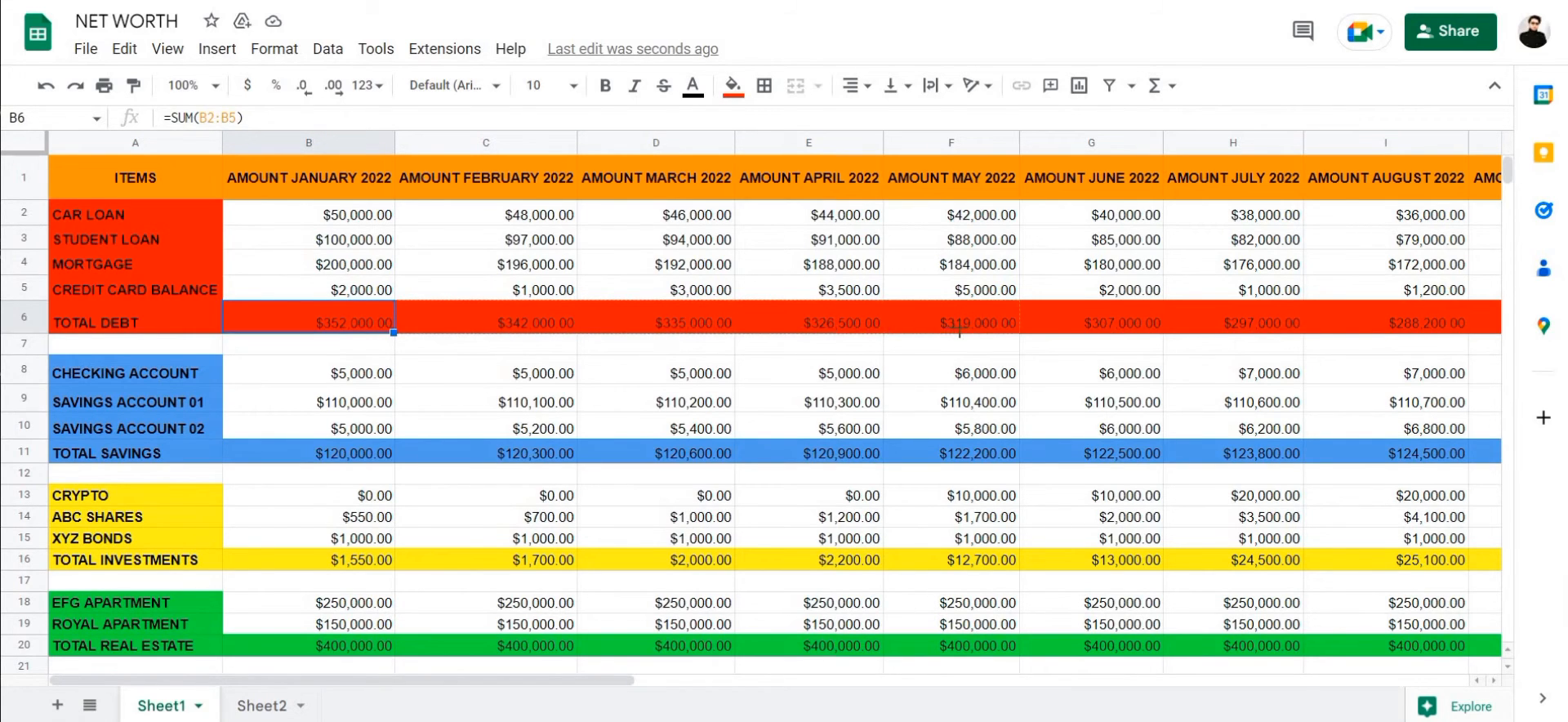
drag(964, 333, 964, 331)
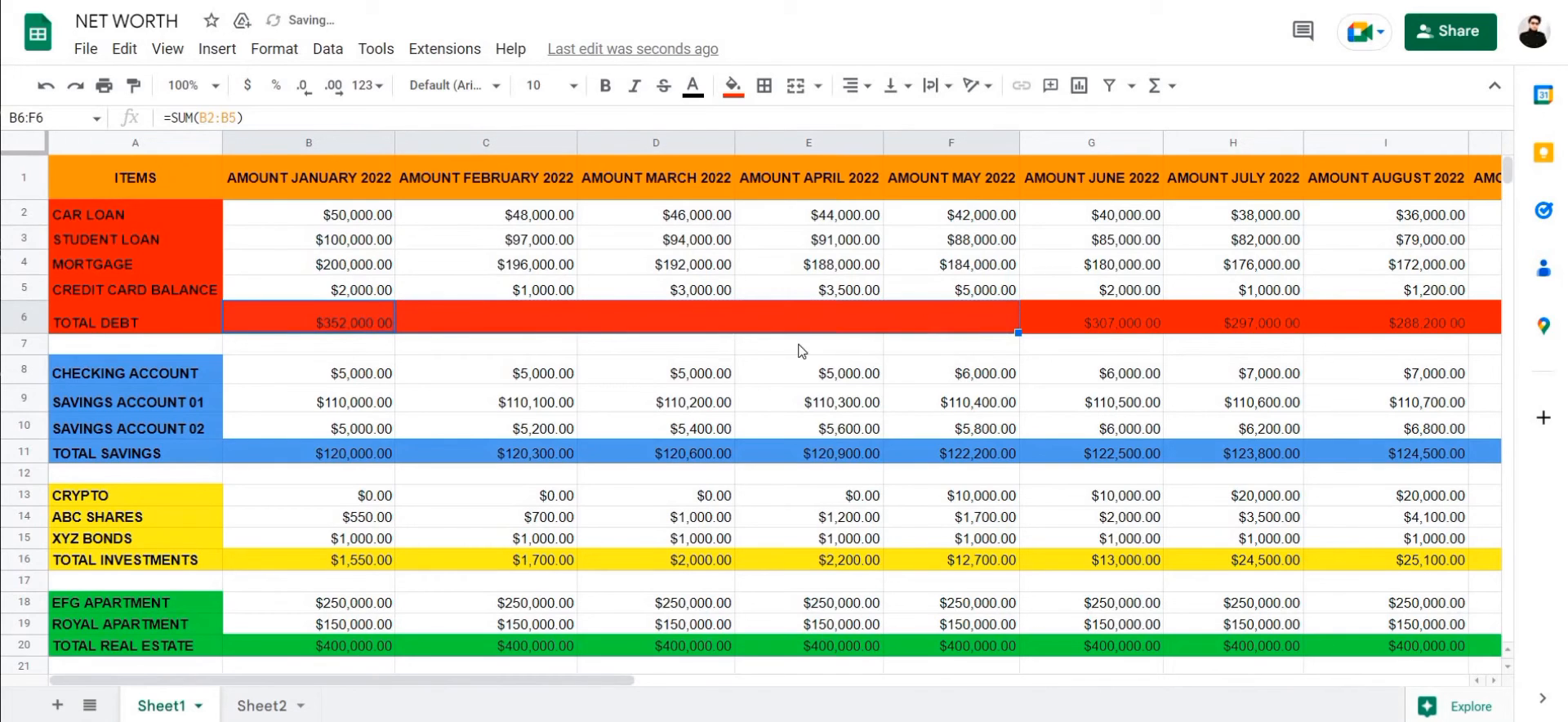
click(619, 373)
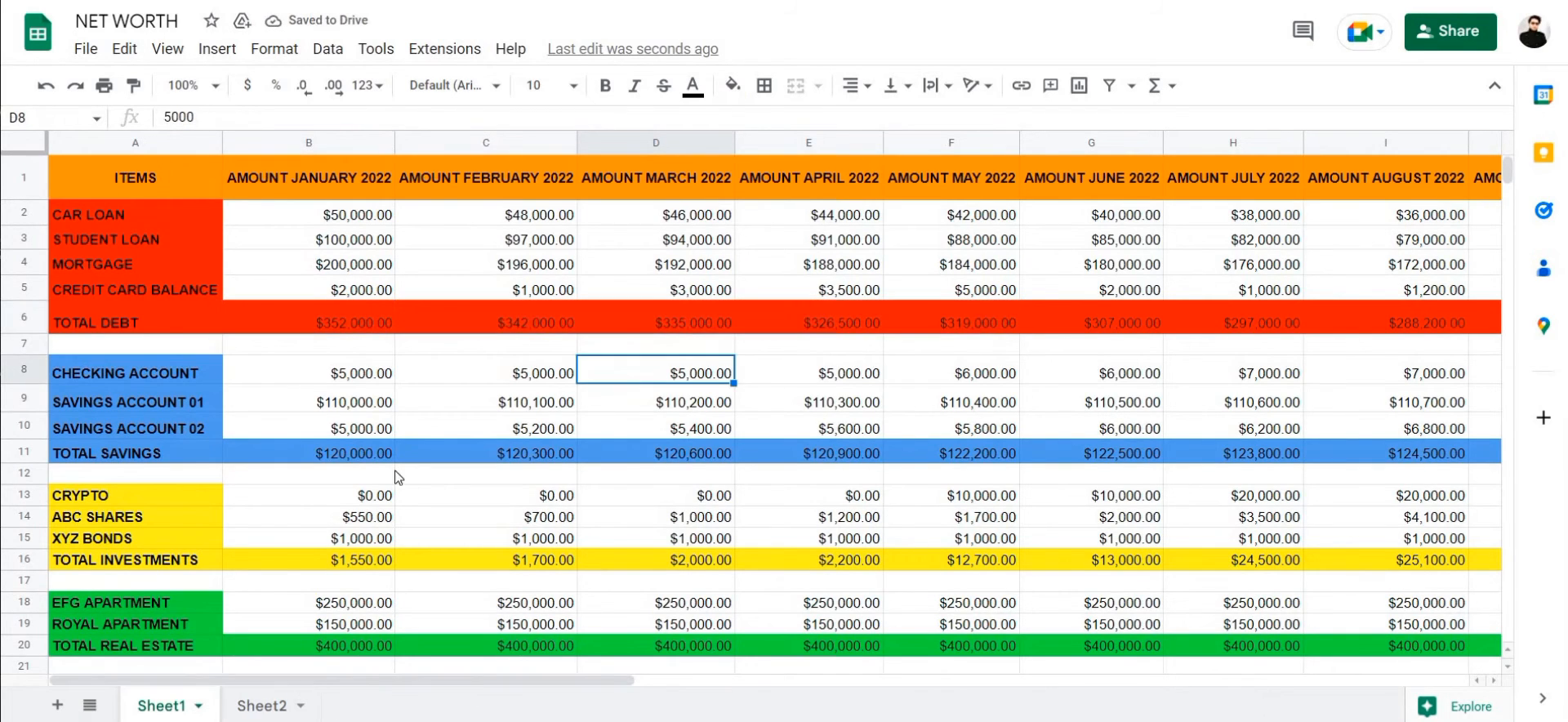
Step: Check the January total savings formula in B11 against its source cells B8:B10, and the January crypto amount
click(301, 462)
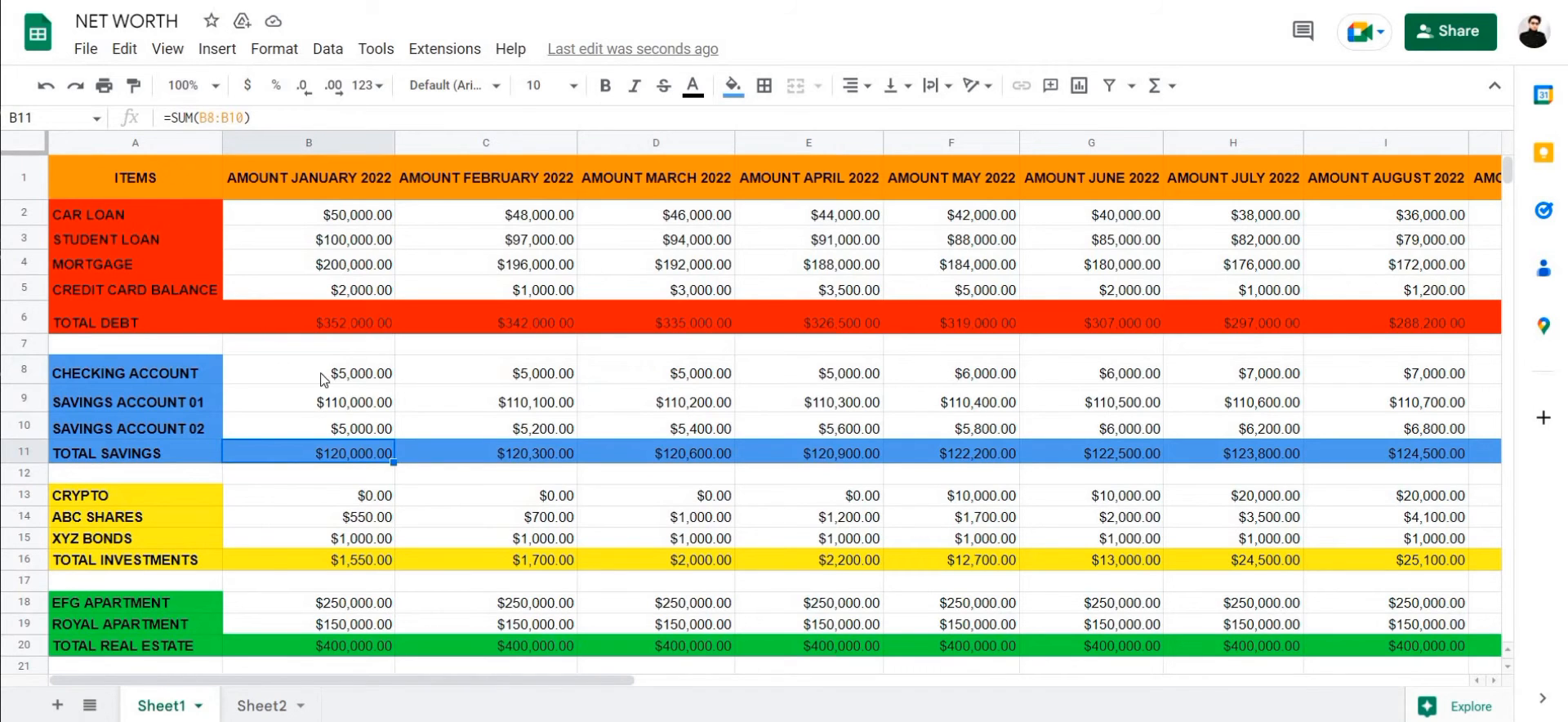
drag(325, 374, 320, 425)
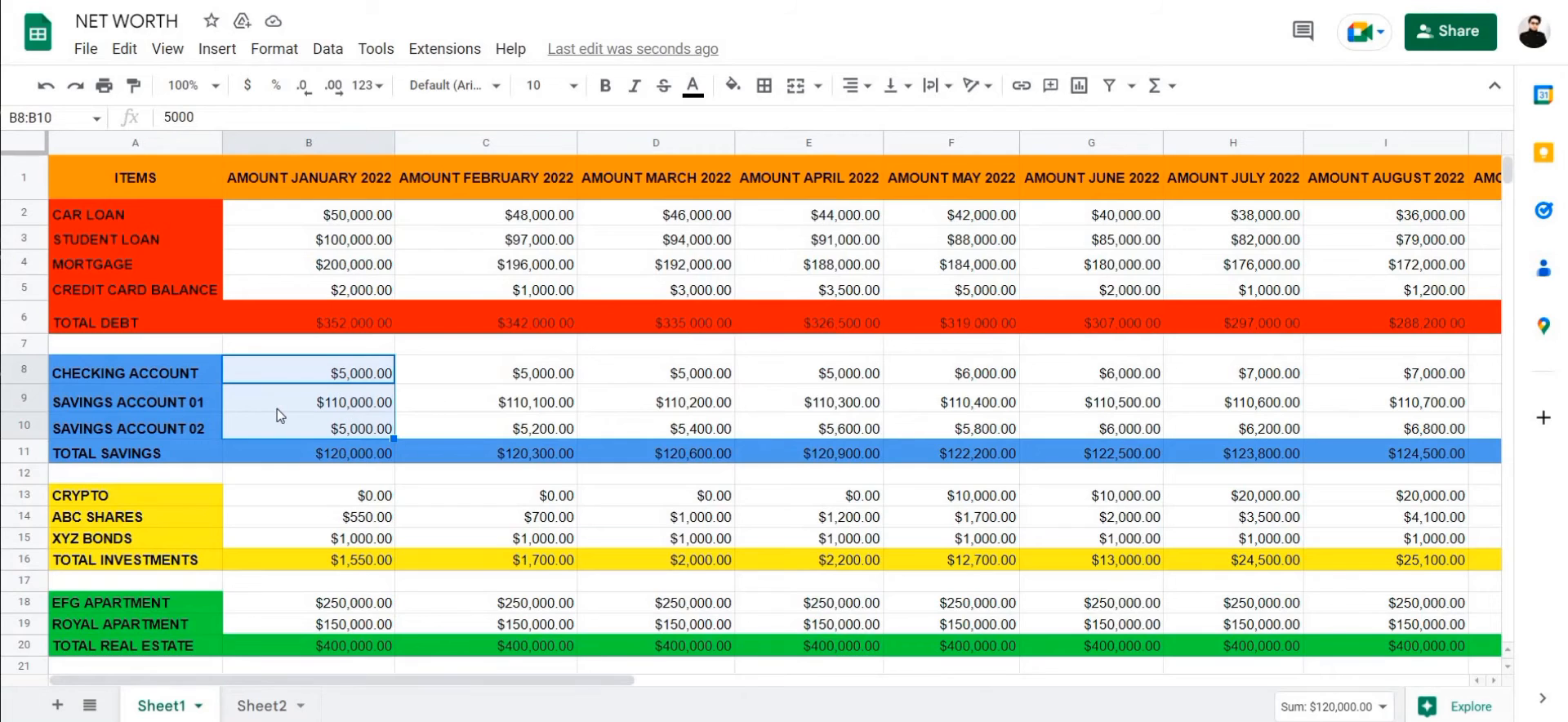
click(307, 456)
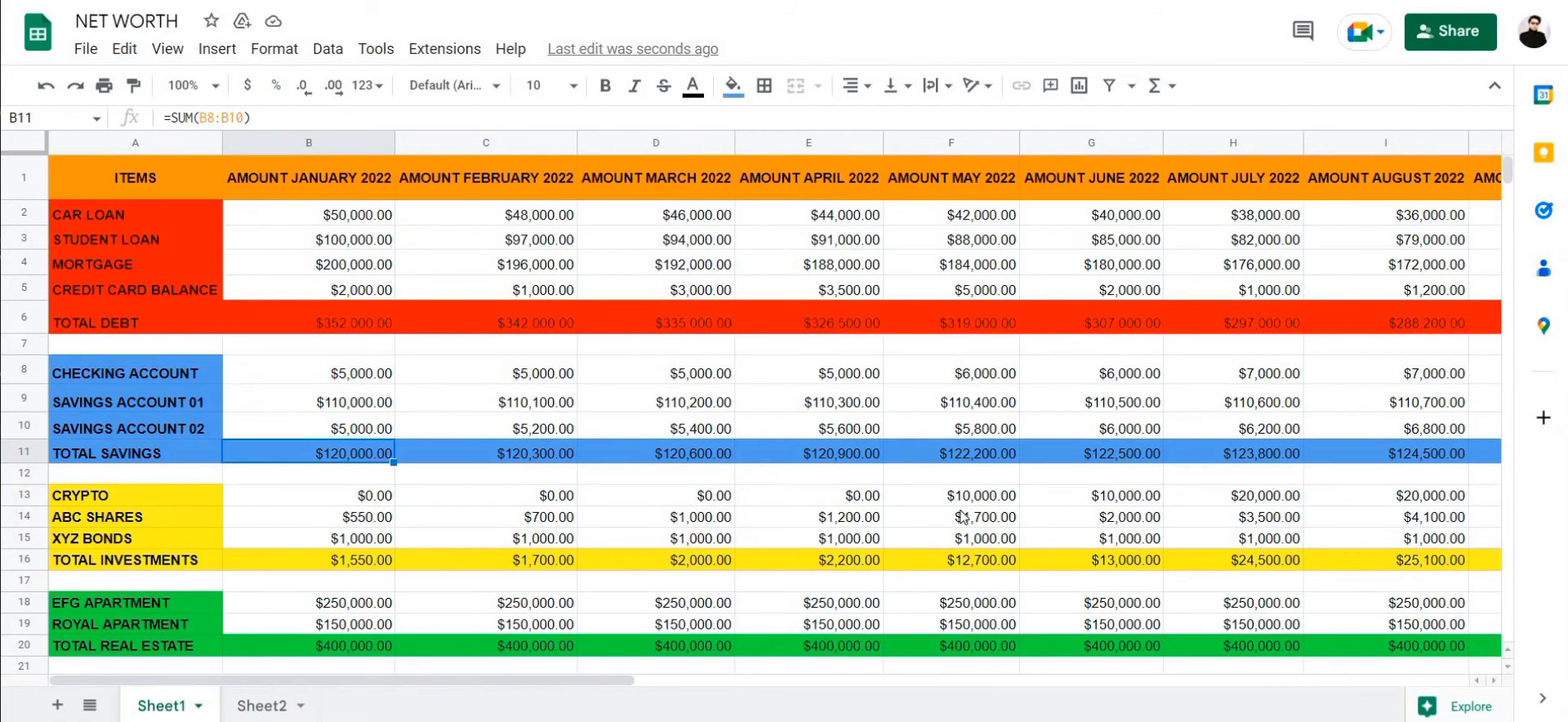
click(342, 496)
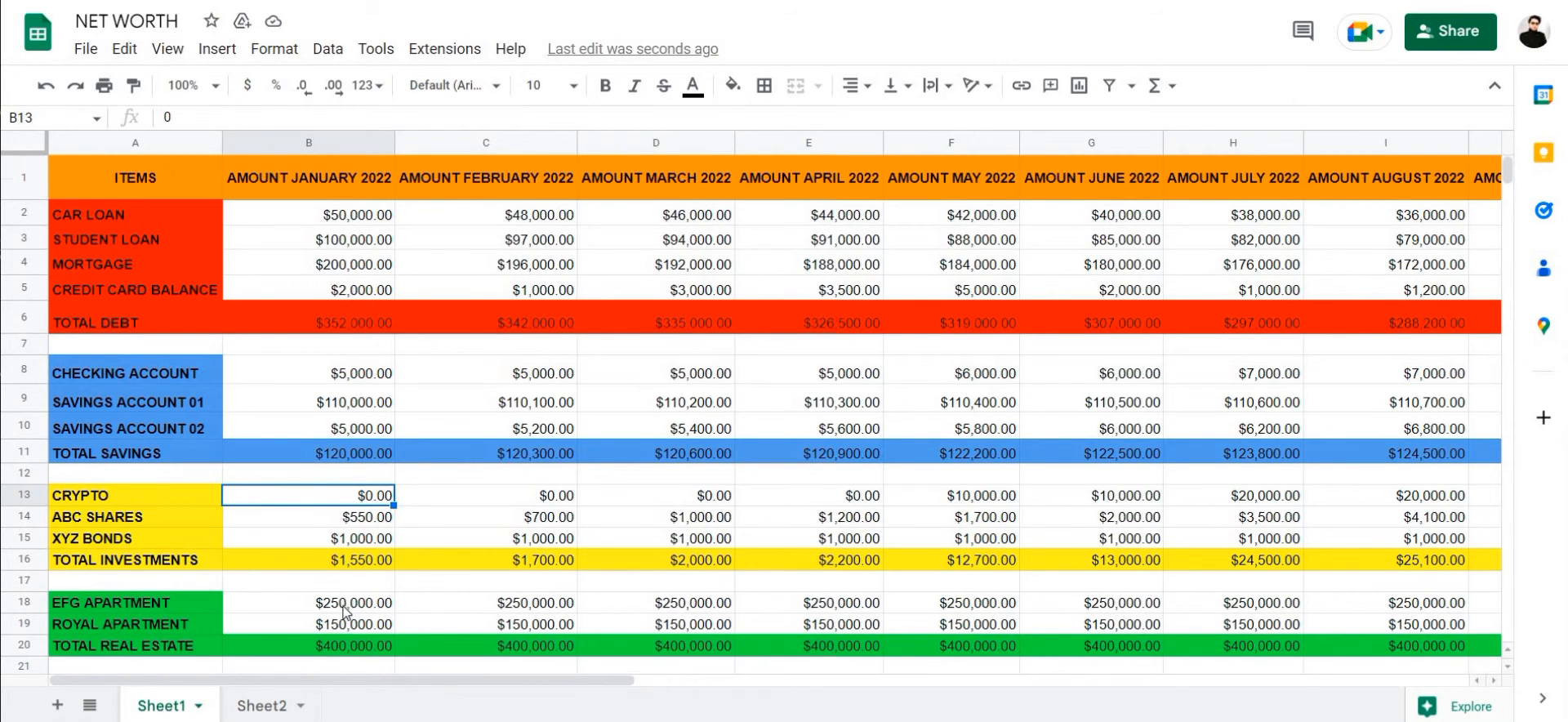
scroll(347, 613, down, 1)
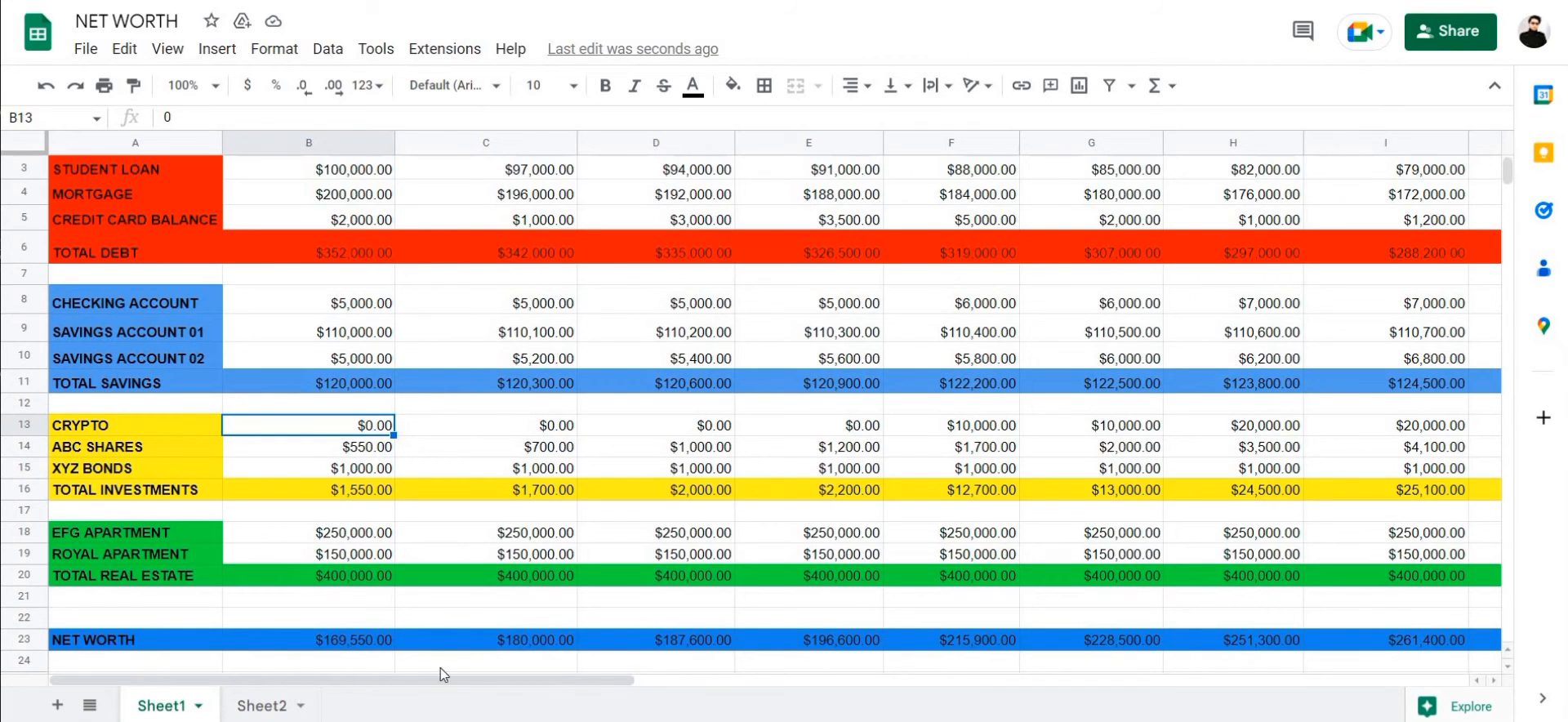
Step: Inspect the January net worth formula in B23, which combines real estate, investments and savings and subtracts debt
drag(439, 676, 331, 634)
click(345, 637)
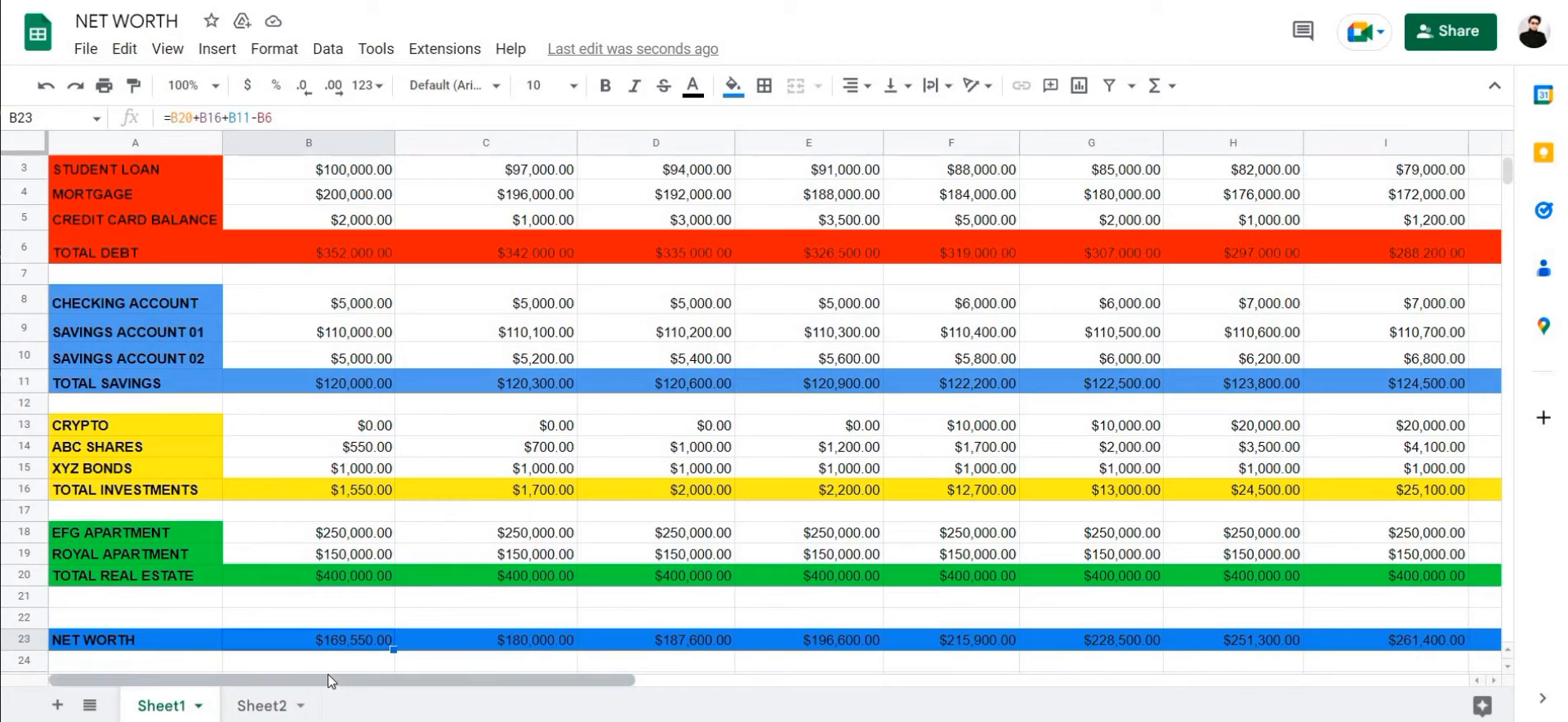
drag(352, 679, 393, 659)
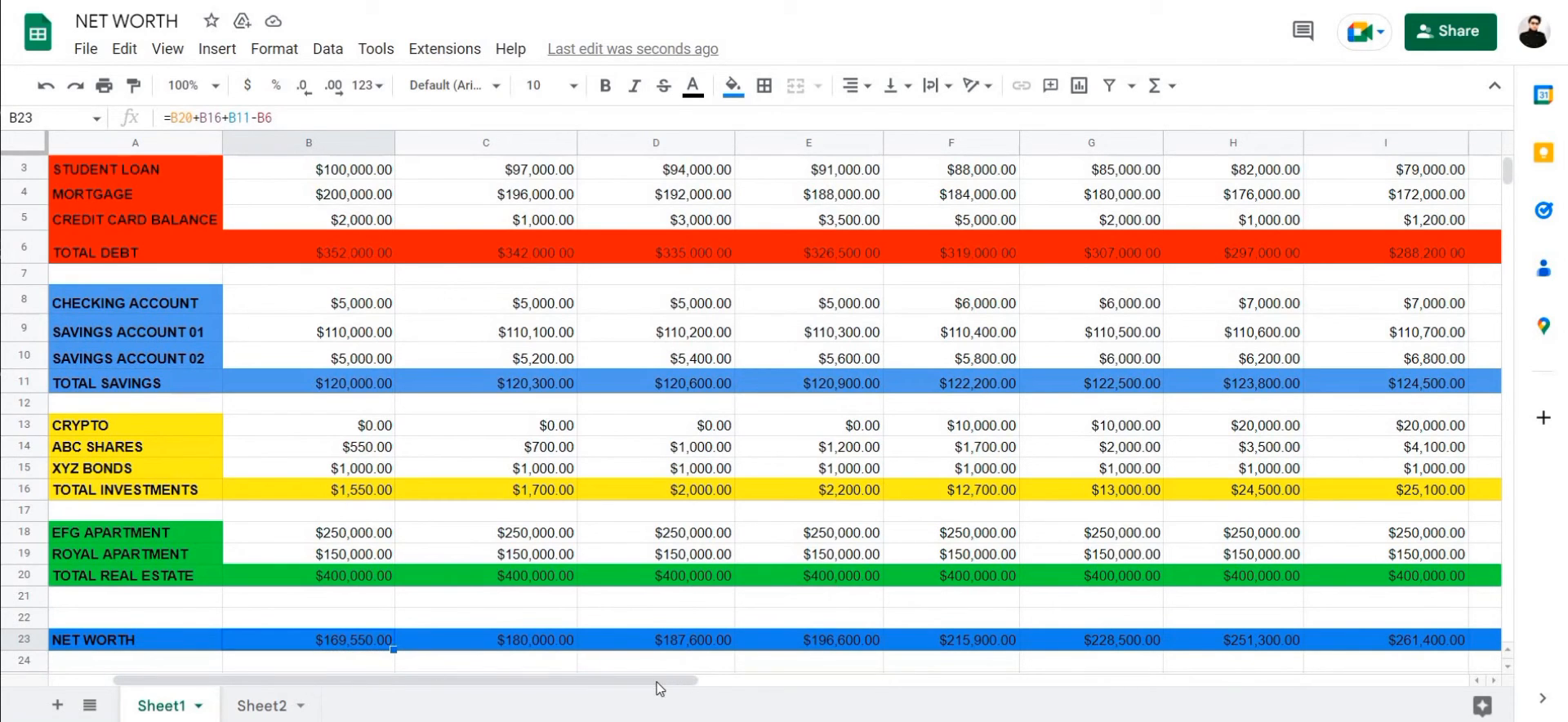
drag(659, 676, 553, 666)
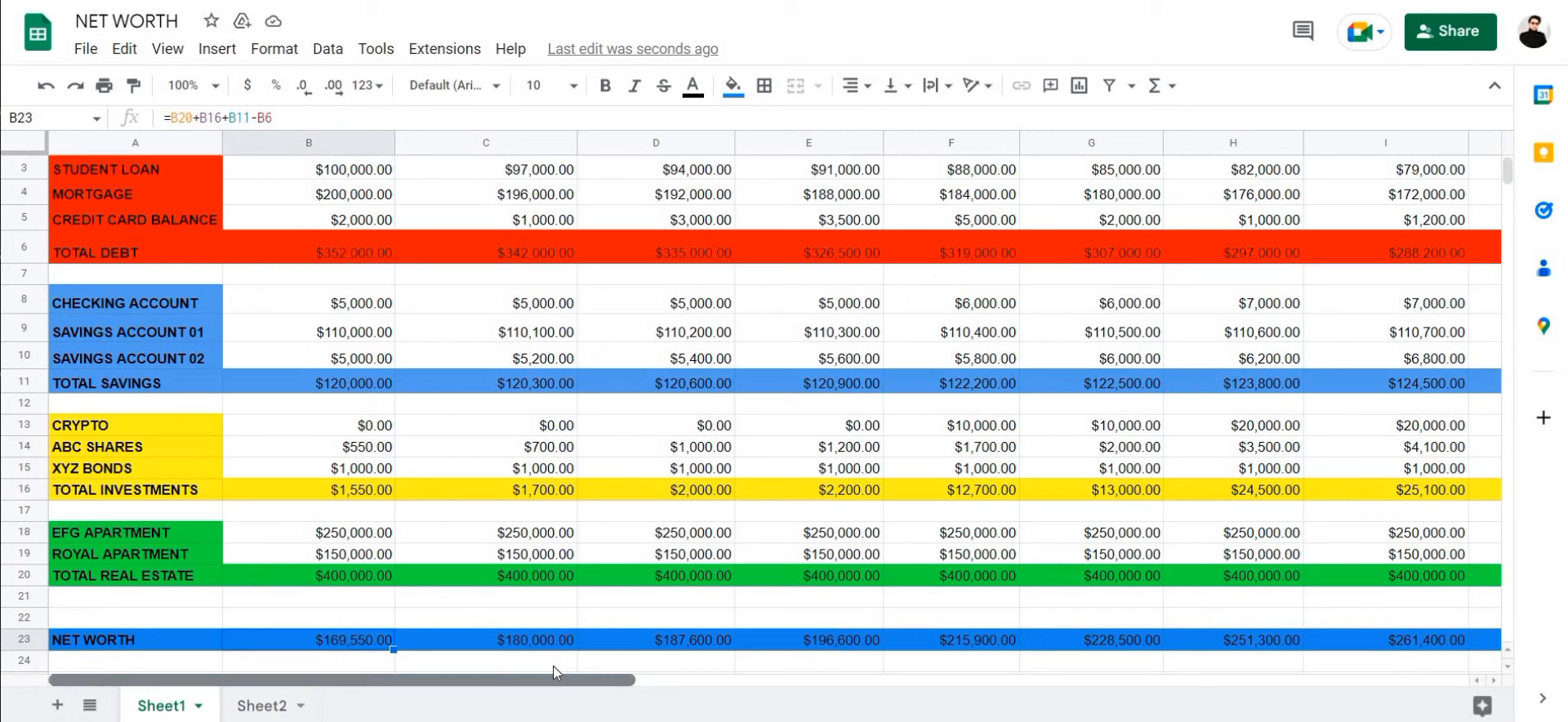
click(447, 658)
click(373, 644)
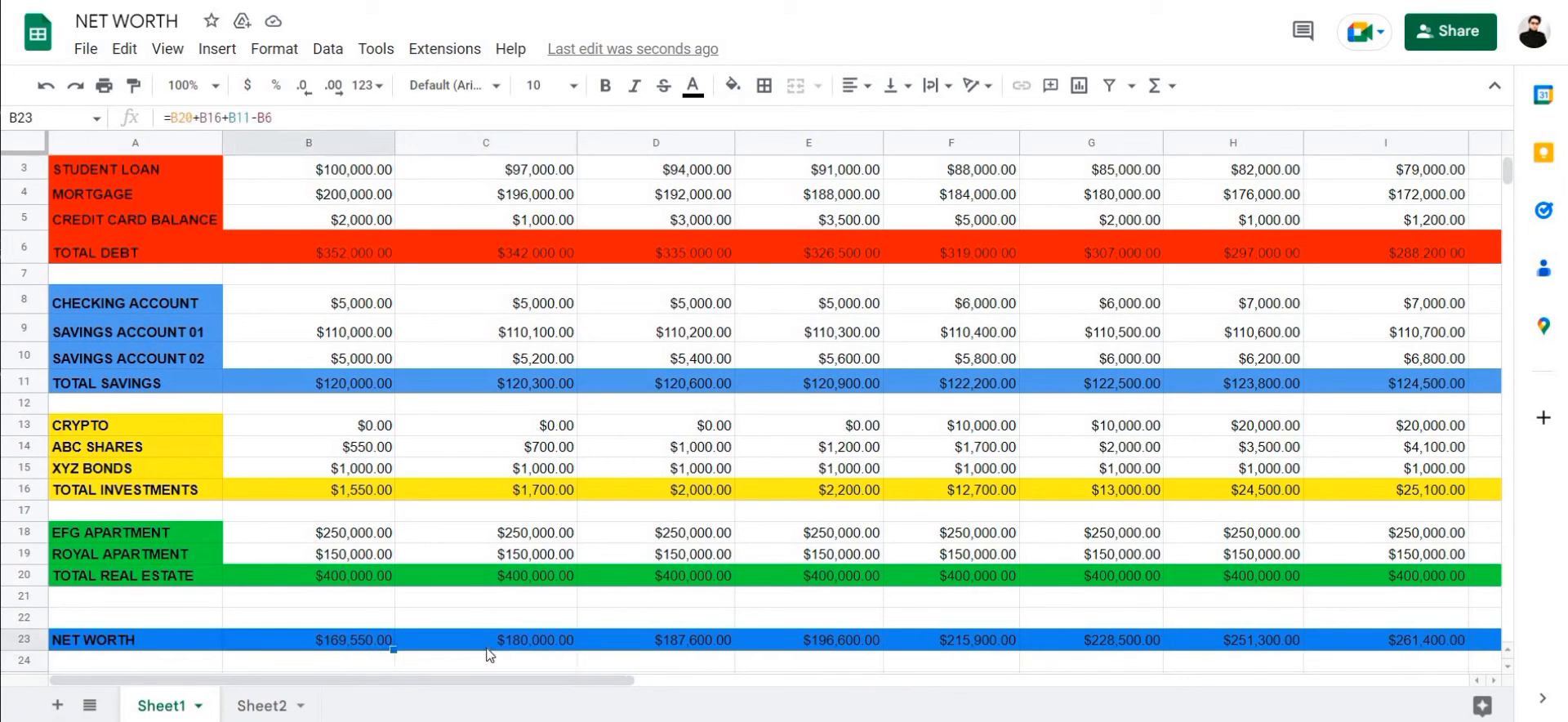
Step: Compare the net worth formulas in C23, D23 and the final month's M23
click(532, 644)
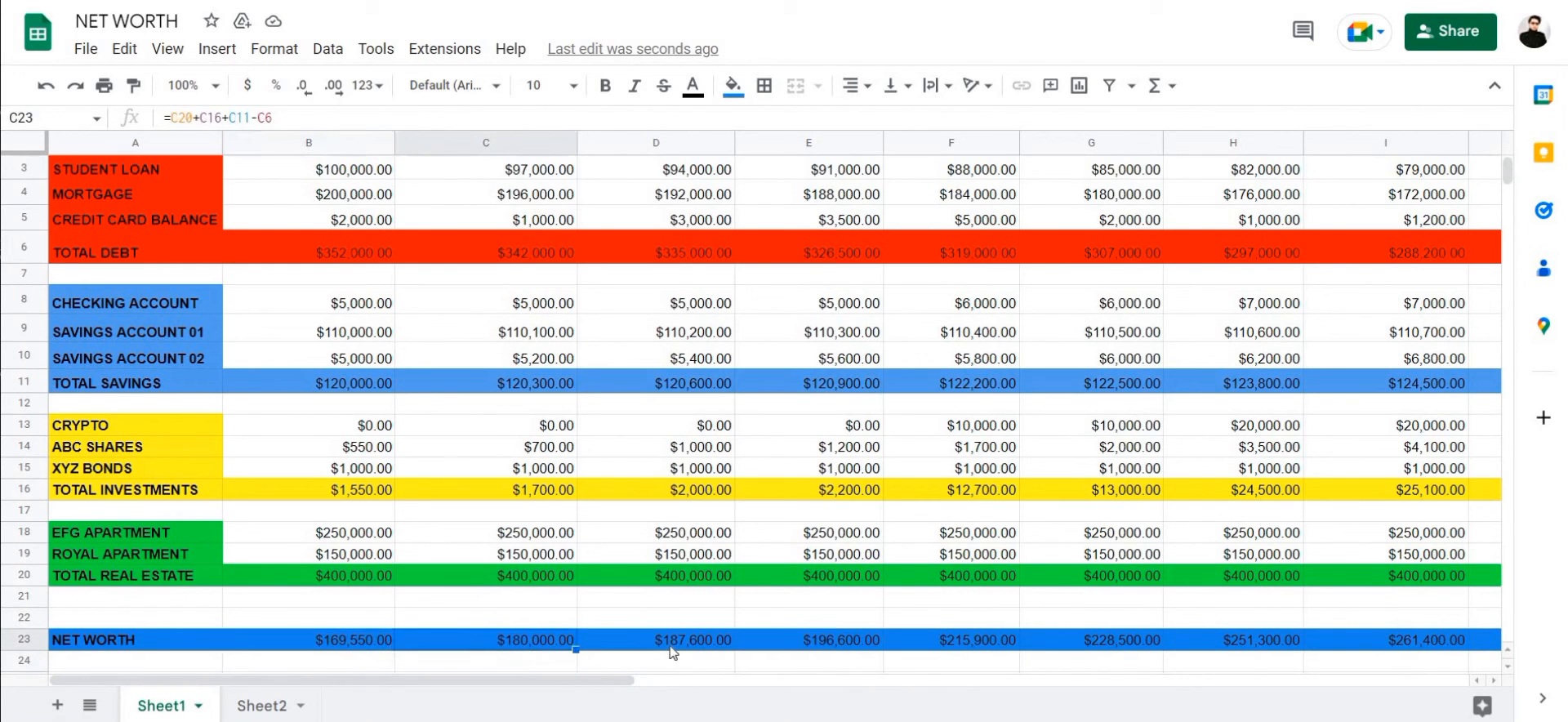
click(669, 646)
drag(546, 678, 937, 699)
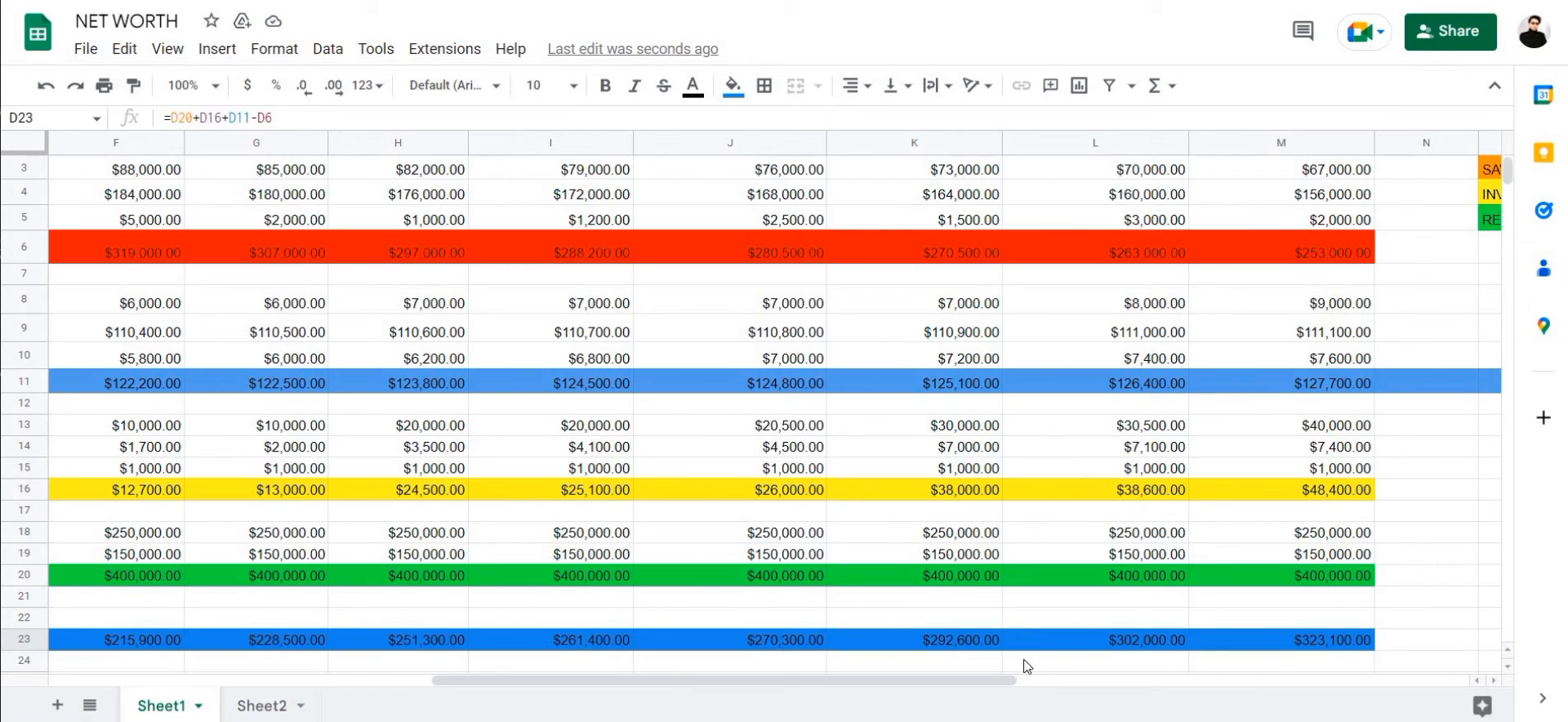
click(1223, 642)
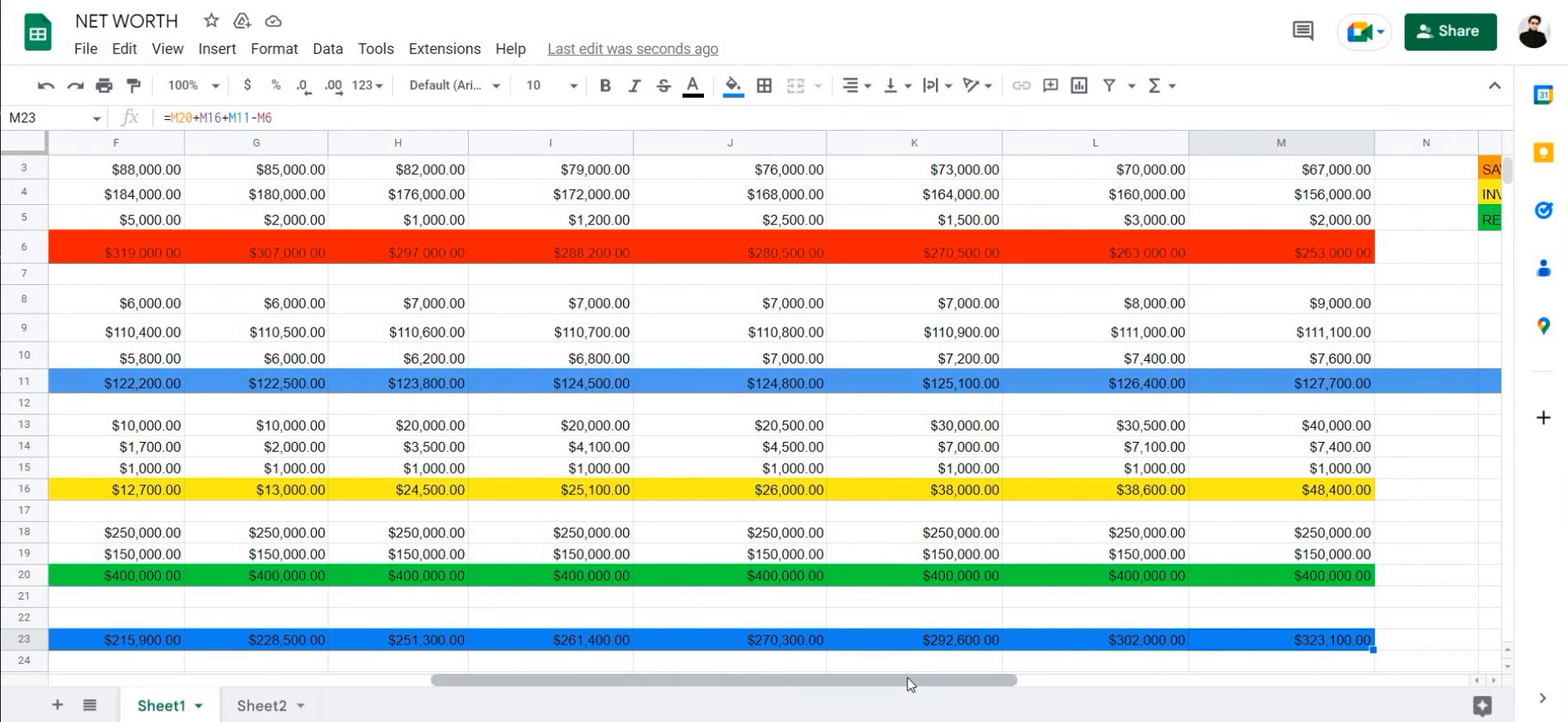
drag(908, 678, 530, 685)
Step: Review the debt category labels Student Loan, Mortgage and Credit Card Balance in A3:A5
click(620, 365)
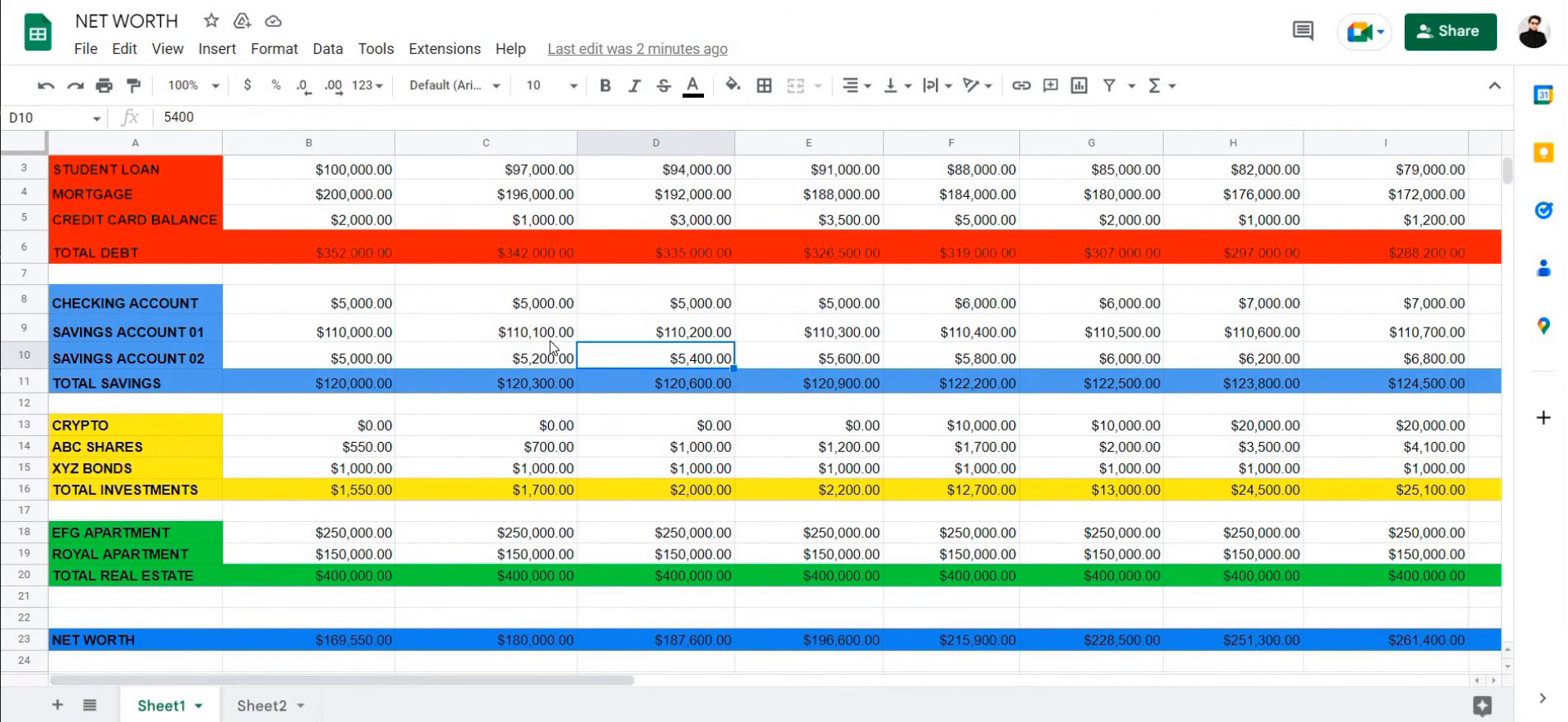
click(109, 198)
click(134, 175)
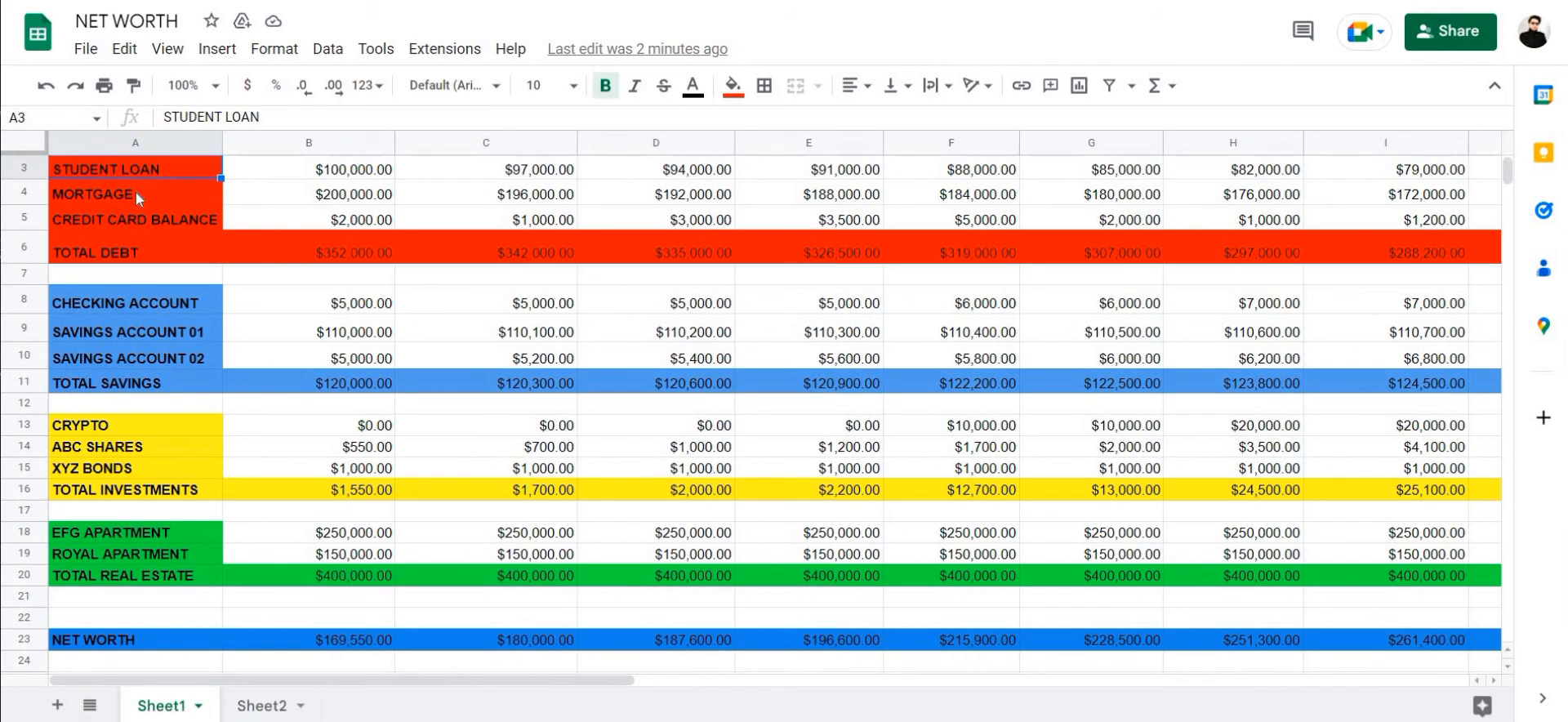
click(135, 190)
click(145, 218)
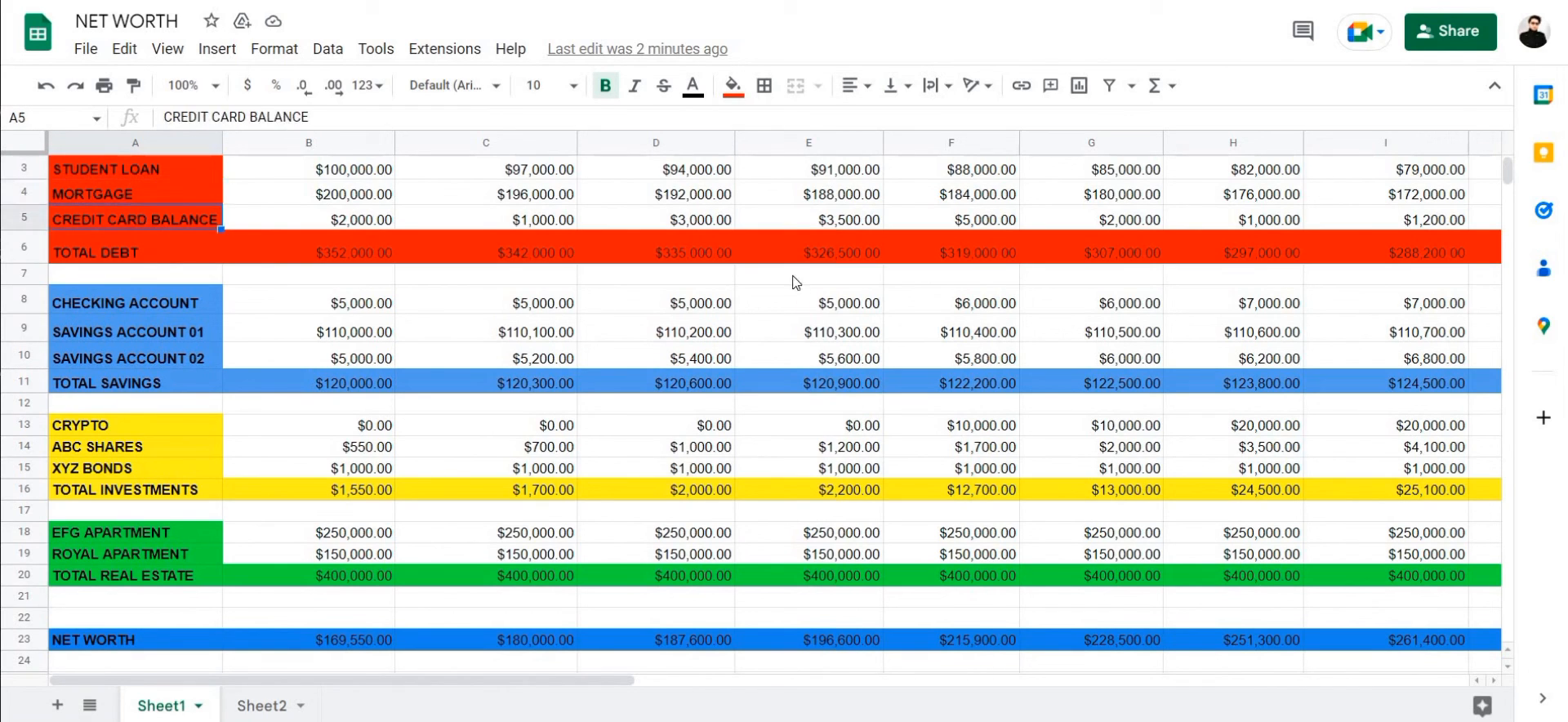
Step: Check the total debt formula in C6 and view the row insertion options for the Credit Card Balance row without applying any
right_click(26, 204)
click(490, 255)
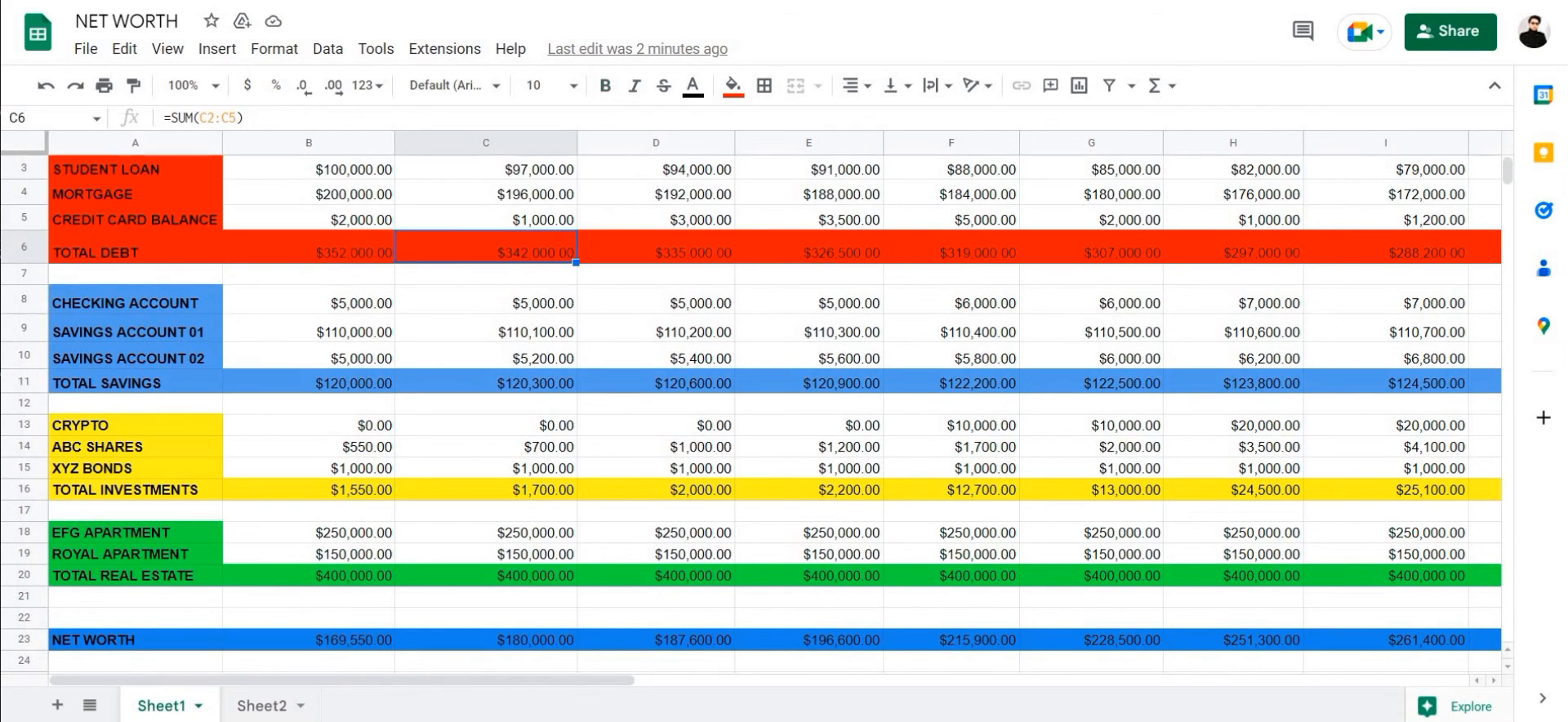
click(24, 219)
right_click(27, 220)
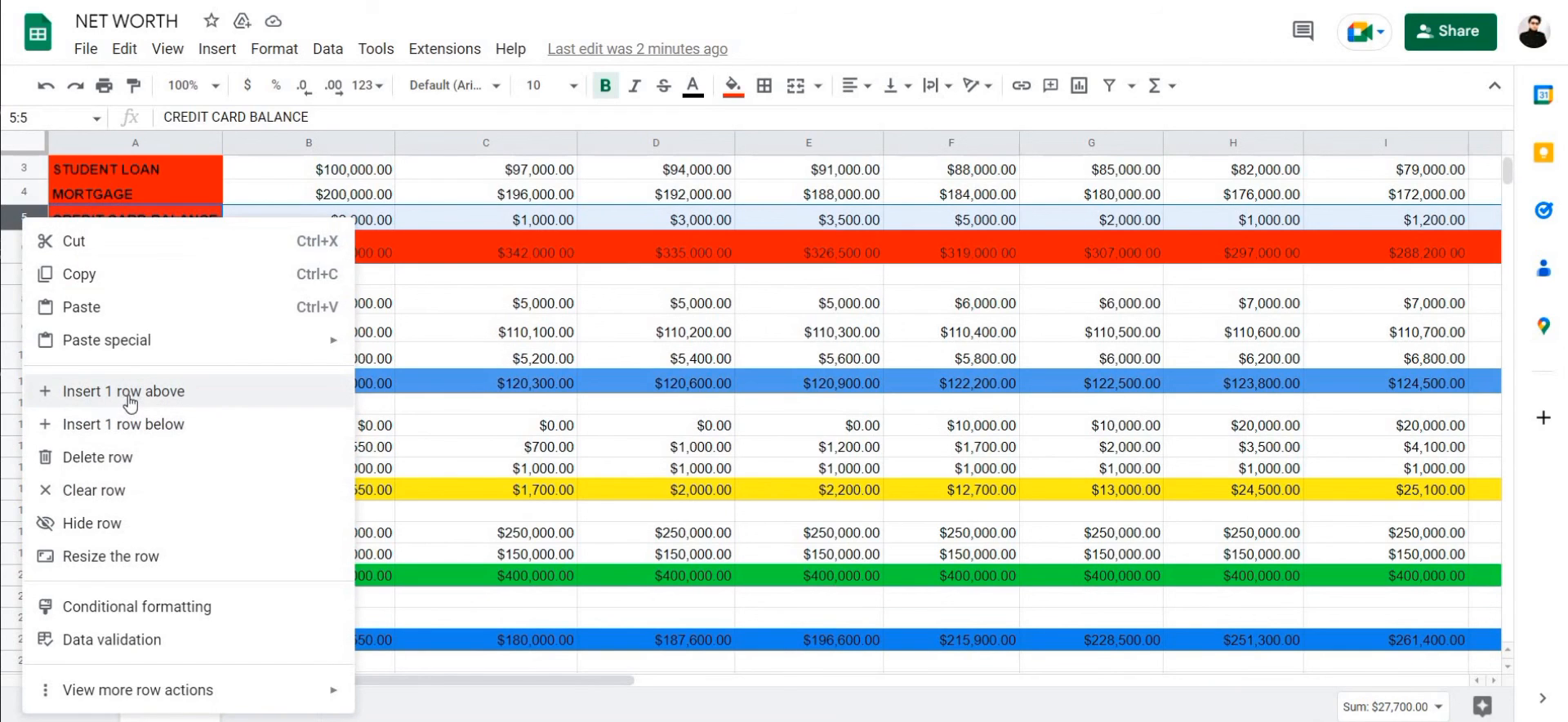
click(784, 403)
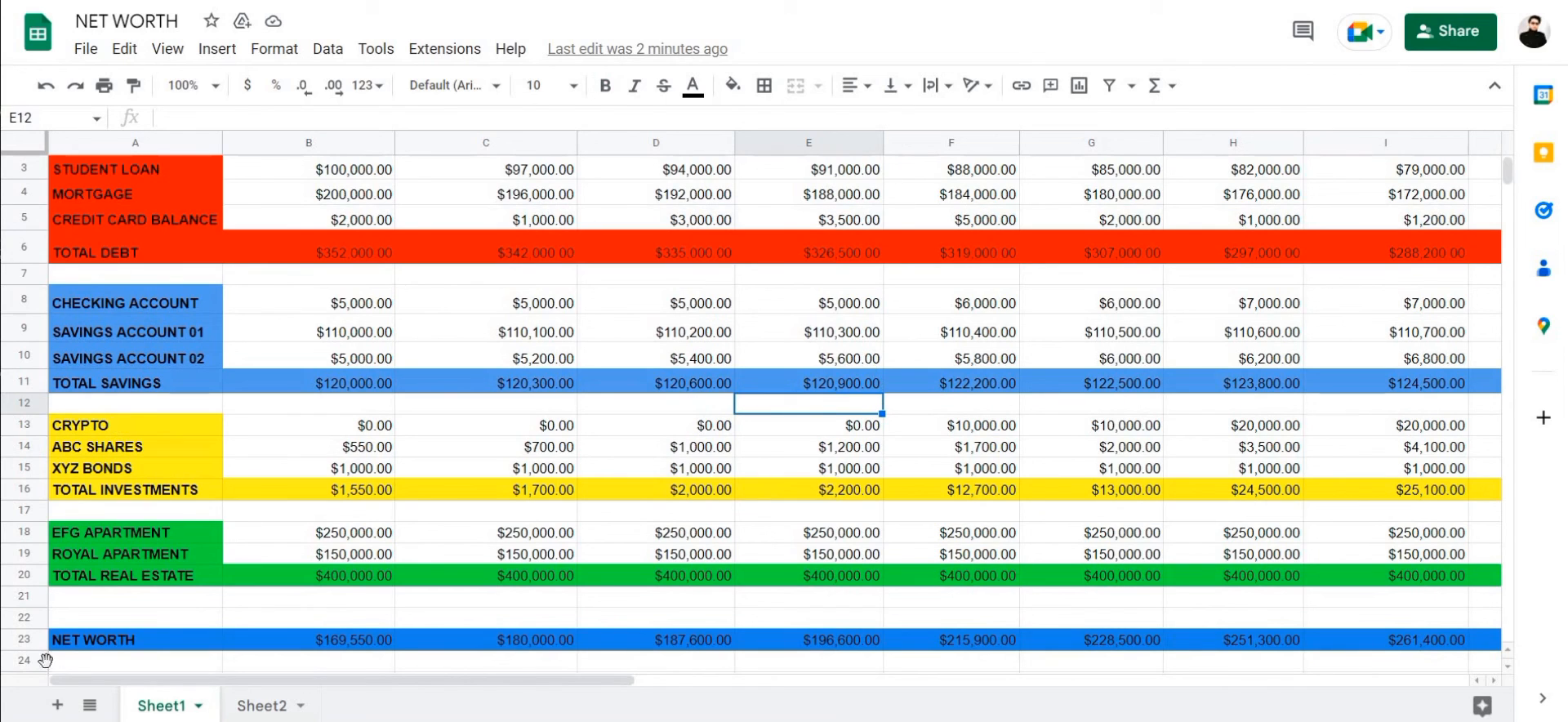
click(296, 300)
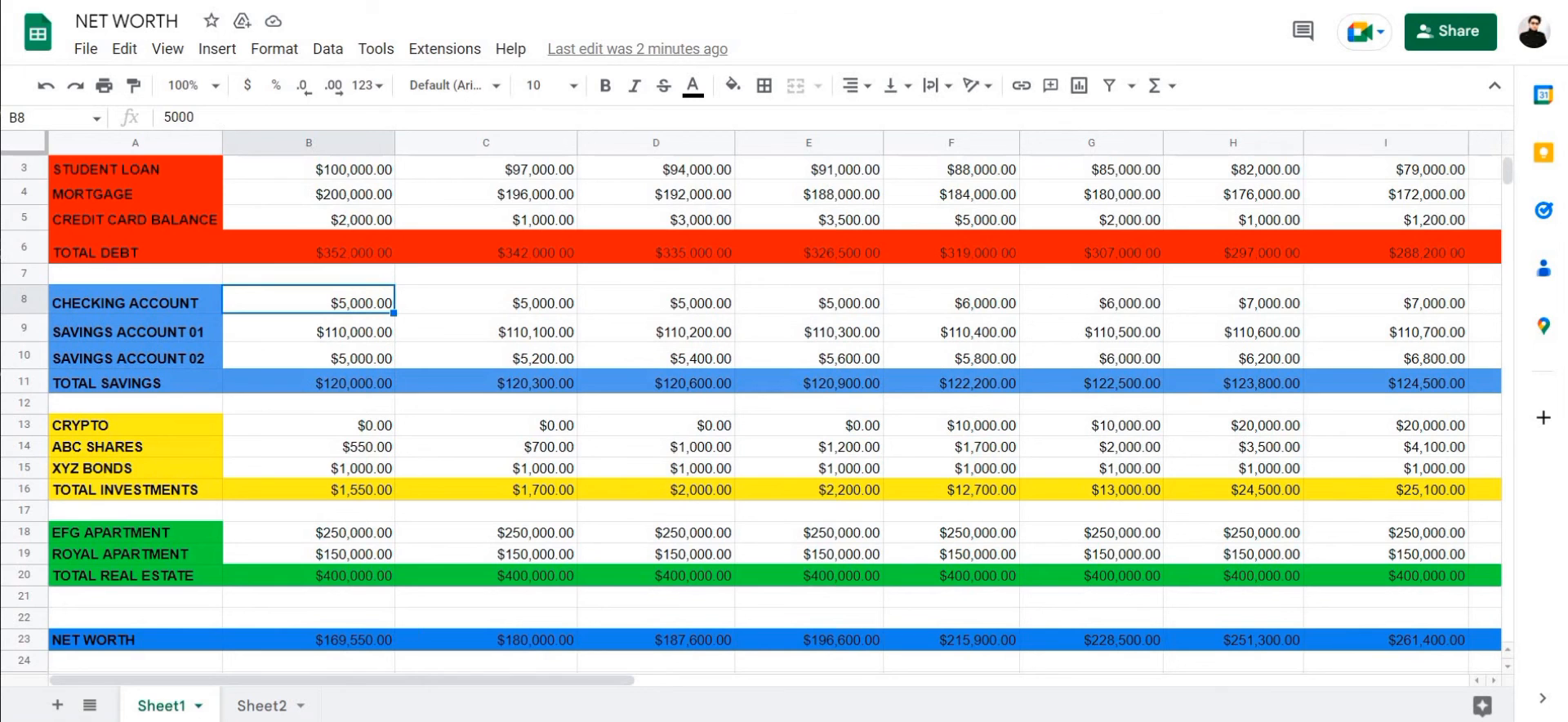
drag(385, 678, 270, 596)
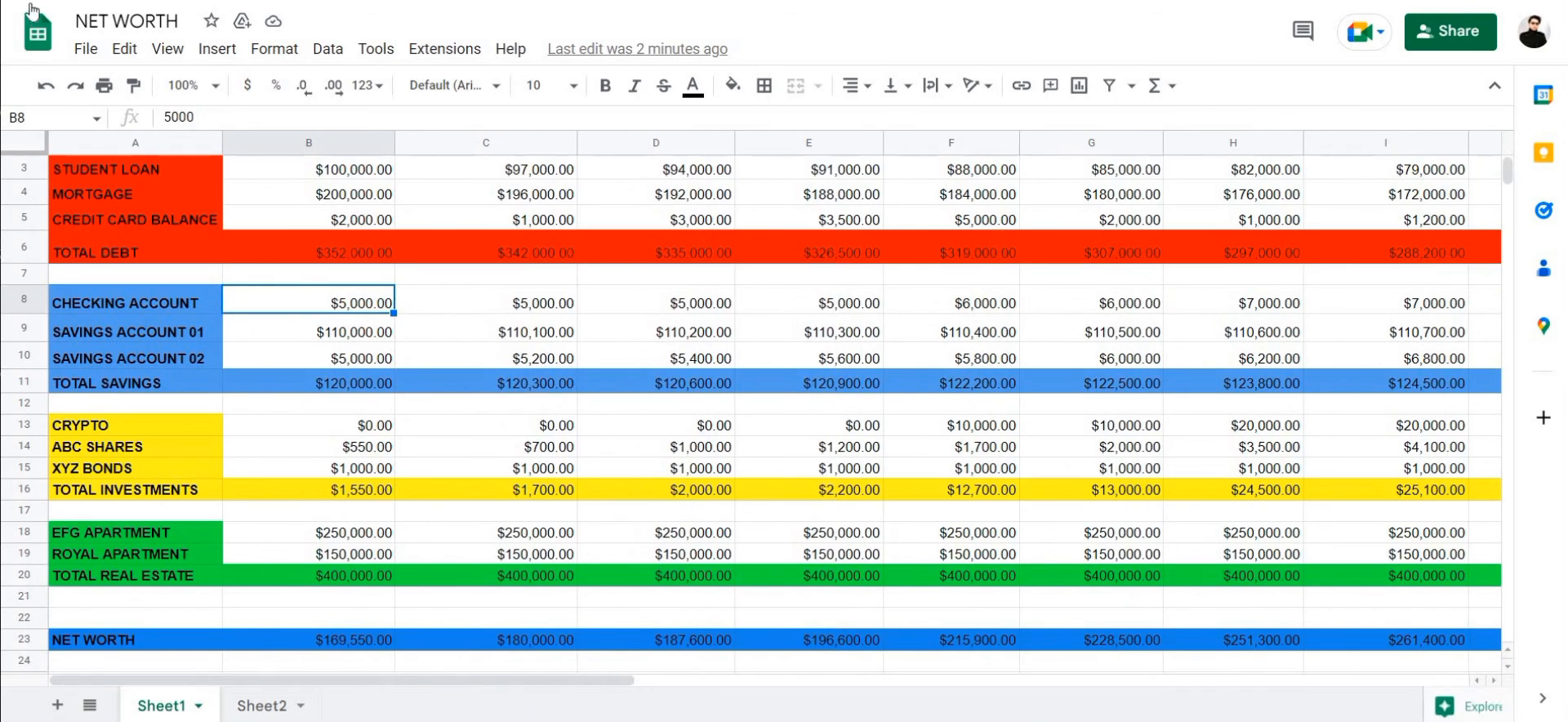